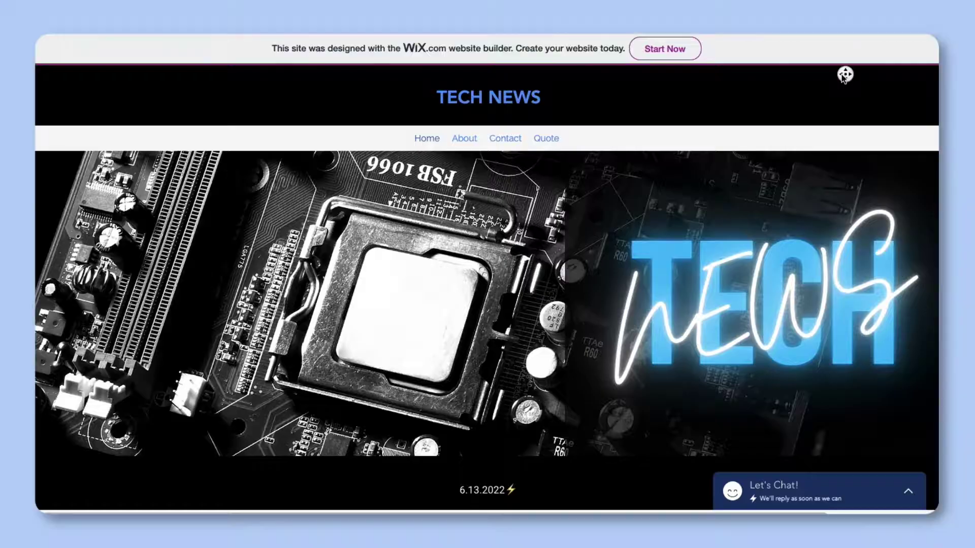
# From the Posts list, choose Power Post from the Create Post dropdown
pyautogui.scroll(-3, 845, 75)
pyautogui.scroll(-5, 844, 75)
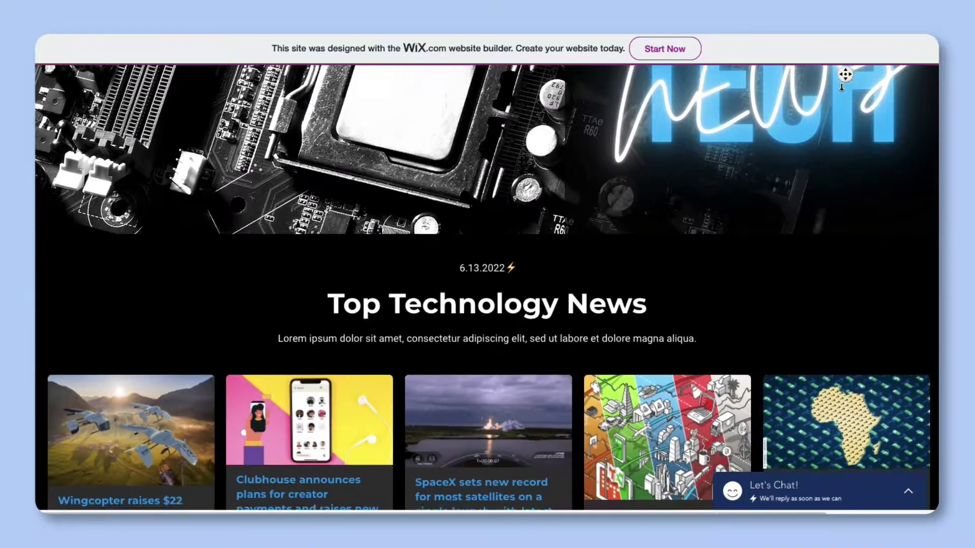
pyautogui.scroll(-5, 844, 74)
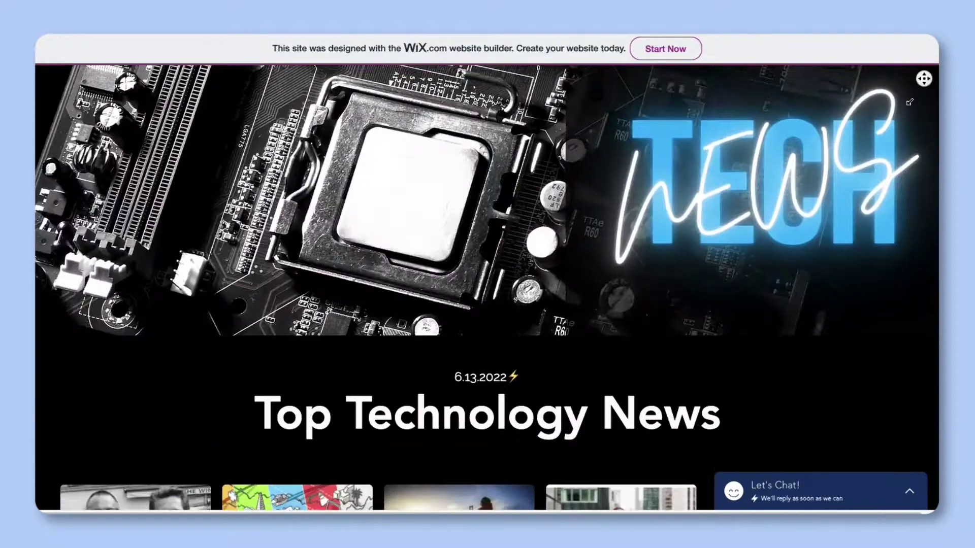
pyautogui.scroll(-4, 913, 107)
pyautogui.scroll(-5, 913, 107)
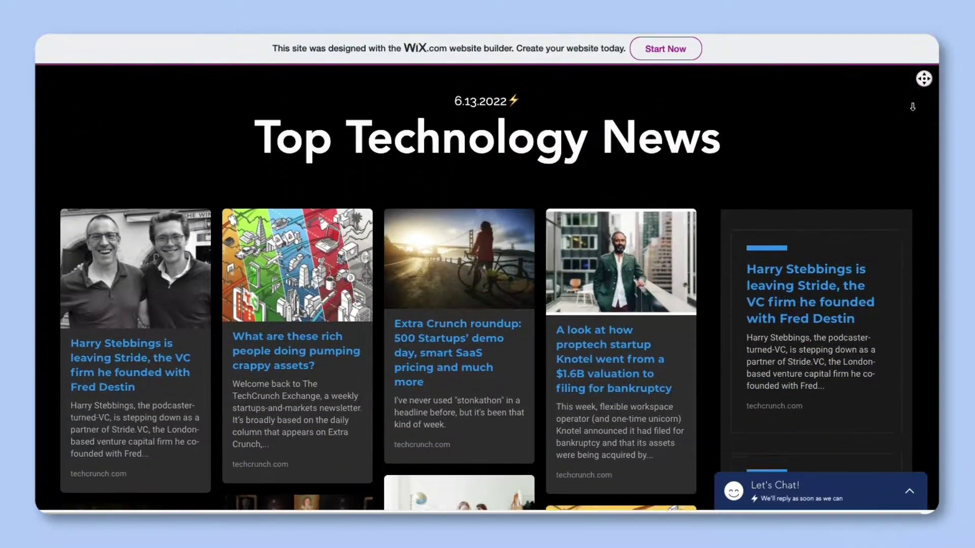
pyautogui.scroll(-5, 913, 107)
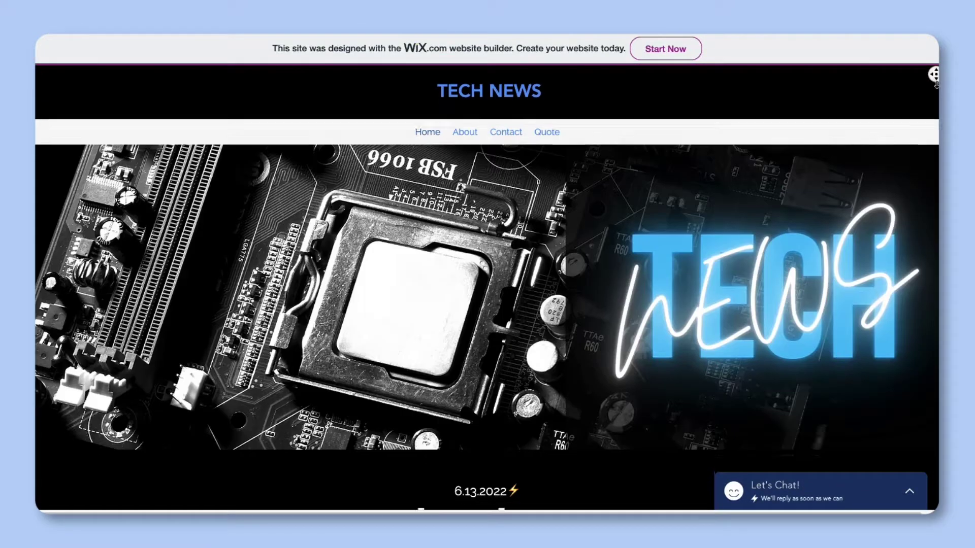
pyautogui.scroll(-4, 933, 107)
pyautogui.scroll(-5, 933, 107)
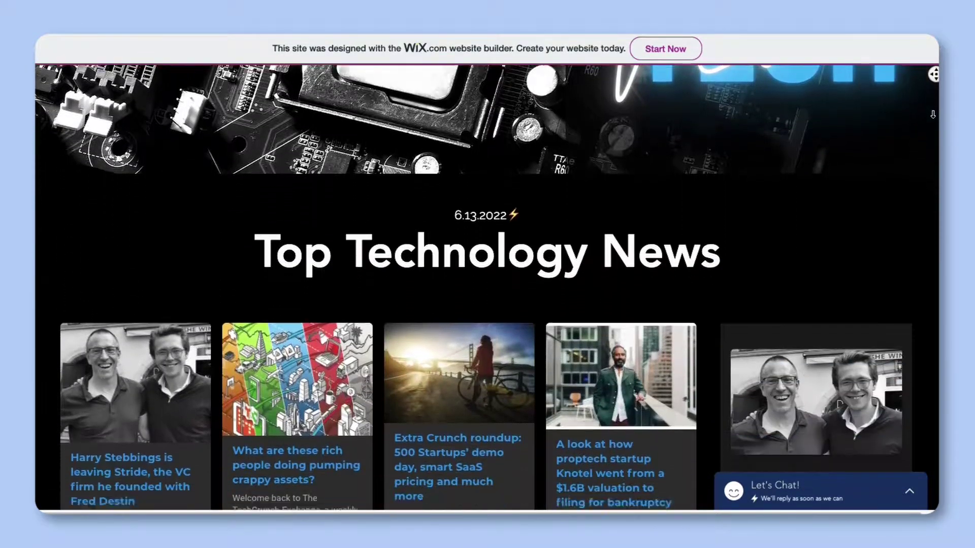
pyautogui.scroll(-5, 932, 115)
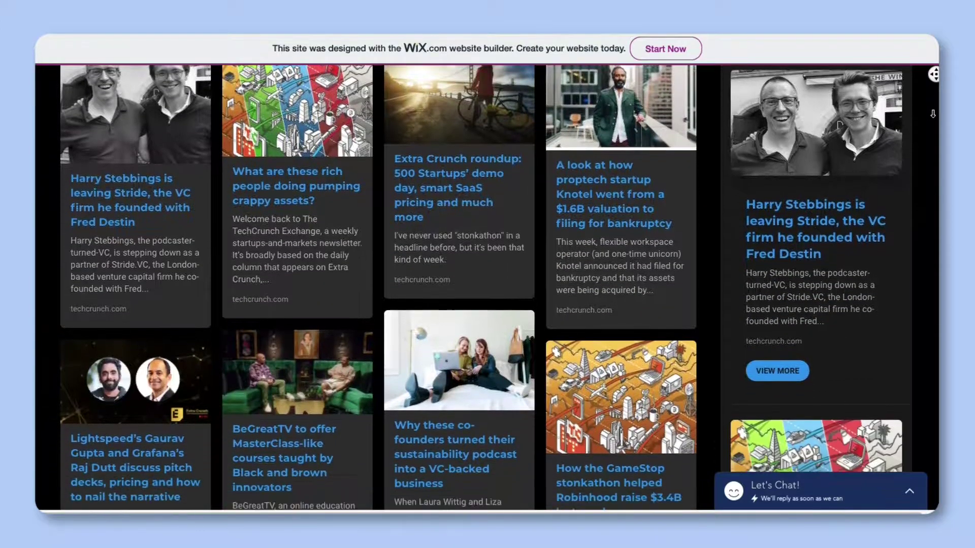
pyautogui.scroll(-2, 933, 114)
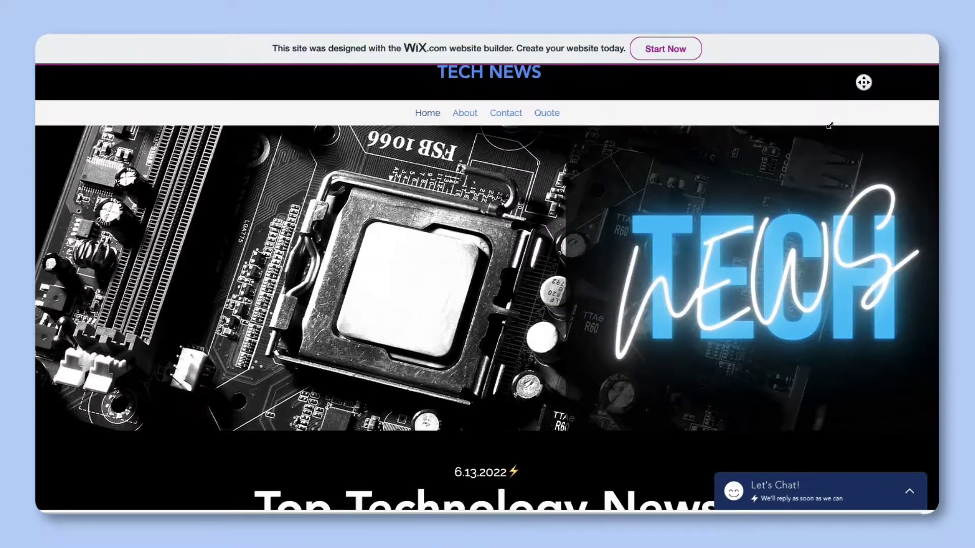
pyautogui.scroll(-3, 840, 175)
pyautogui.scroll(-5, 840, 176)
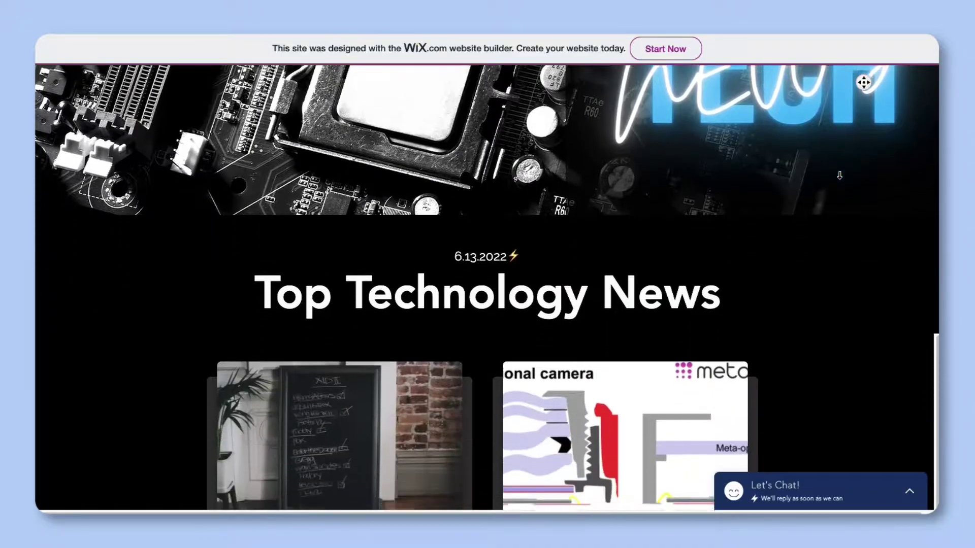
pyautogui.scroll(-5, 840, 175)
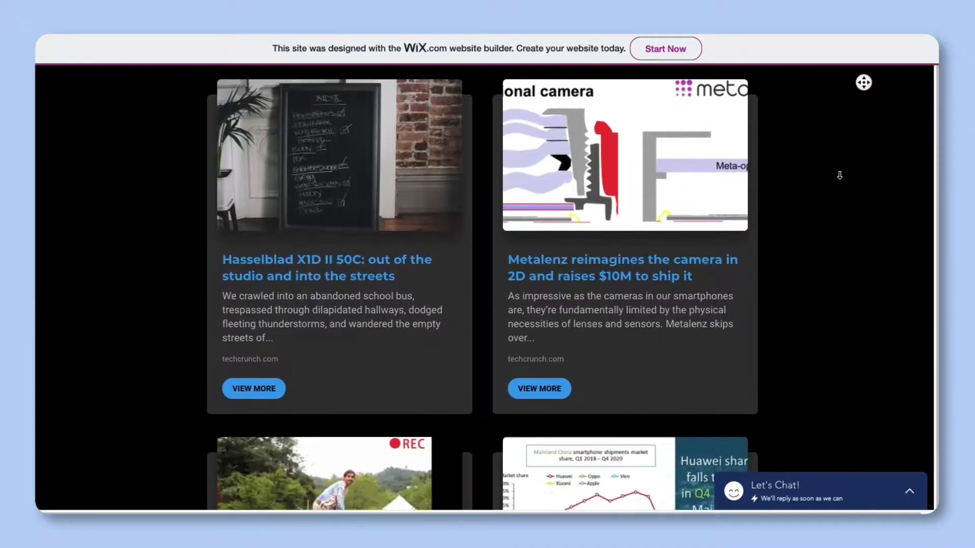
pyautogui.scroll(-5, 839, 175)
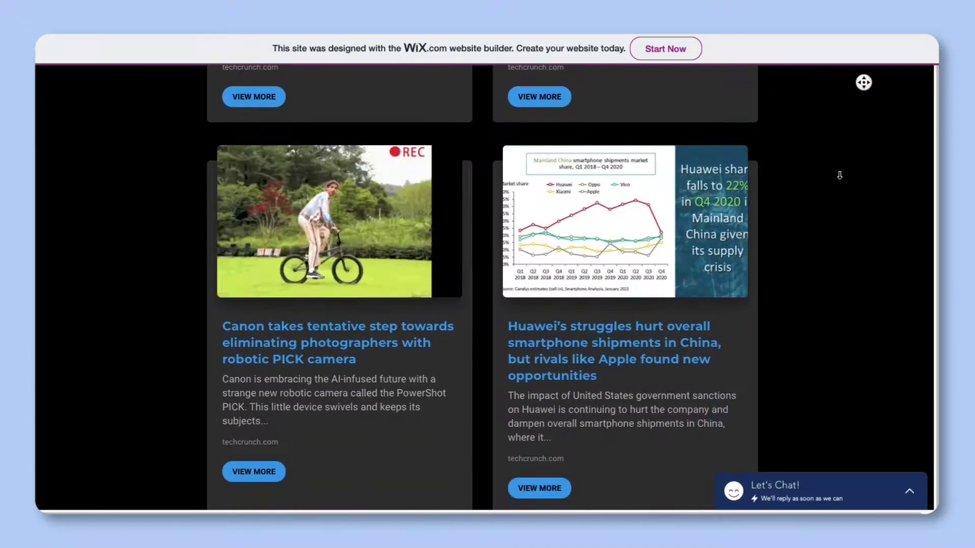
pyautogui.scroll(-5, 840, 175)
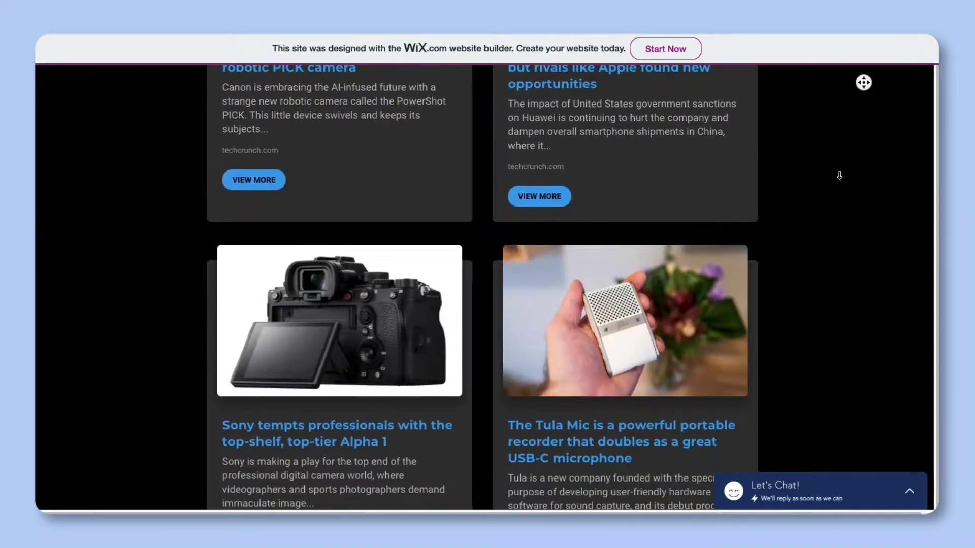
pyautogui.scroll(-5, 839, 175)
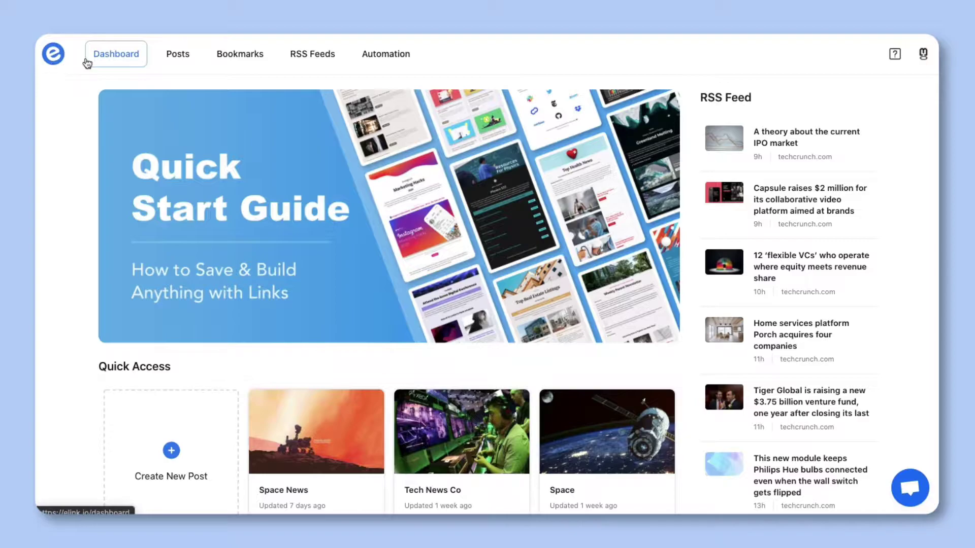
pyautogui.click(169, 55)
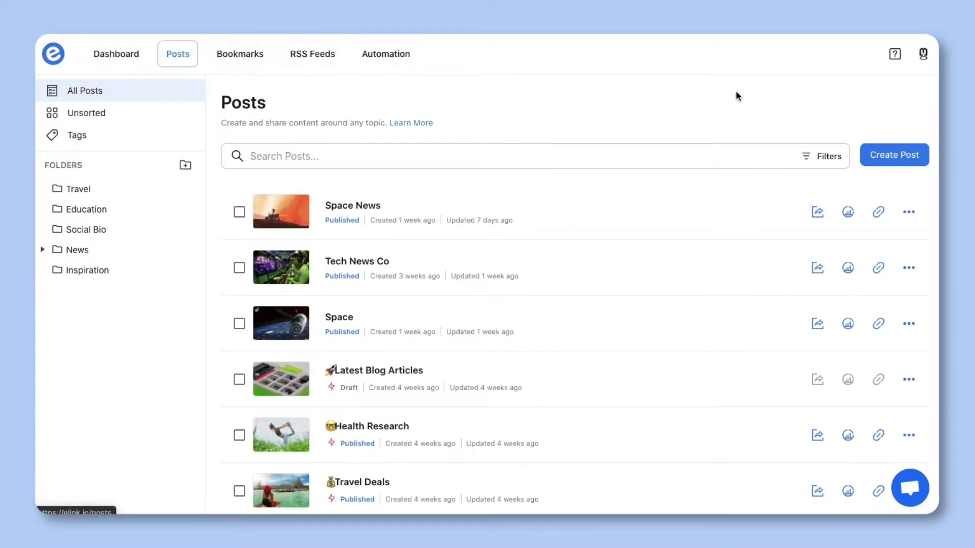
pyautogui.click(897, 156)
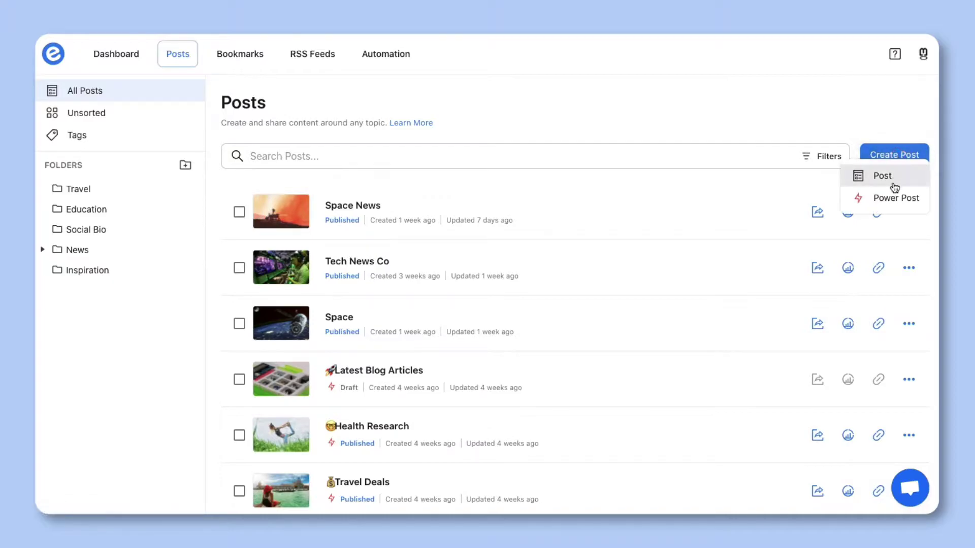
pyautogui.click(893, 196)
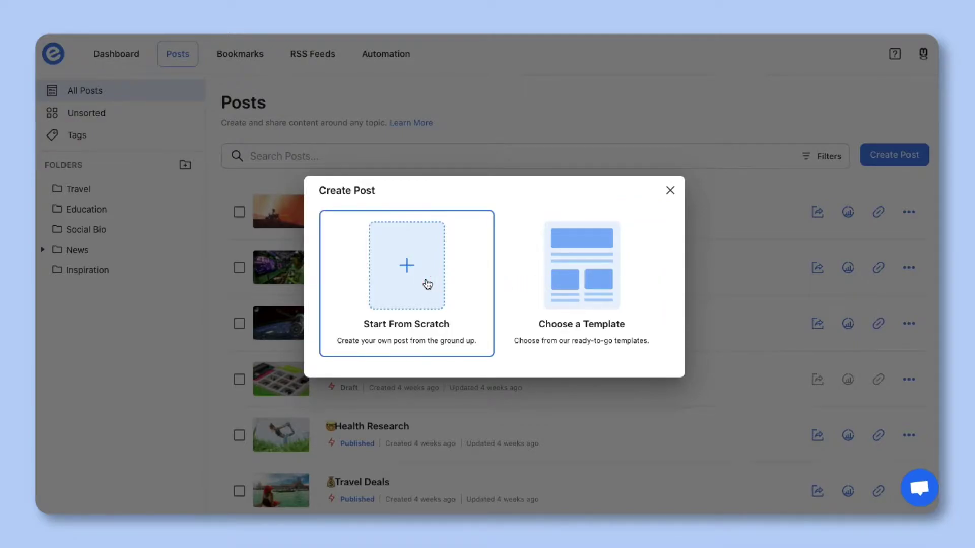
# Choose Start From Scratch to open a blank Untitled Power Post
pyautogui.click(428, 284)
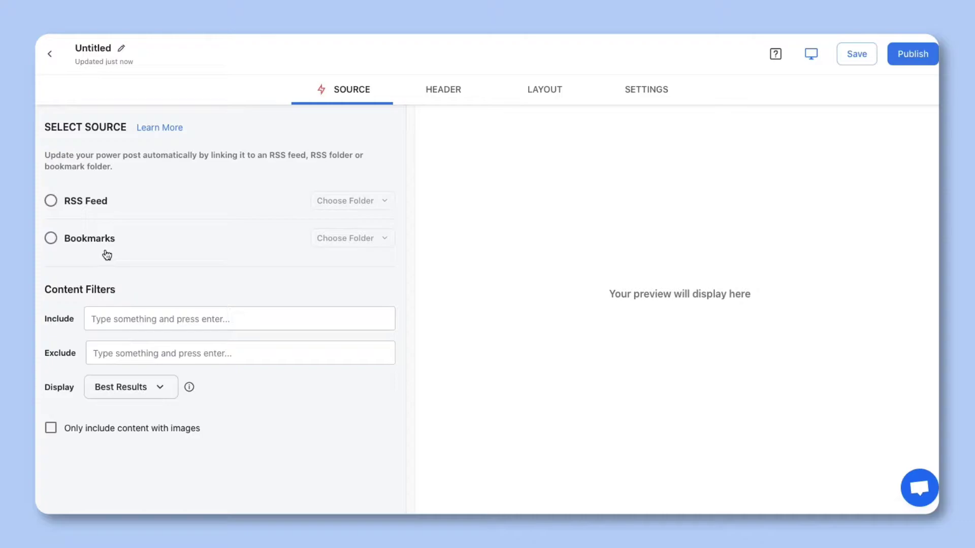
# Set the post source to the RSS feed folder News > Tech News
pyautogui.click(49, 201)
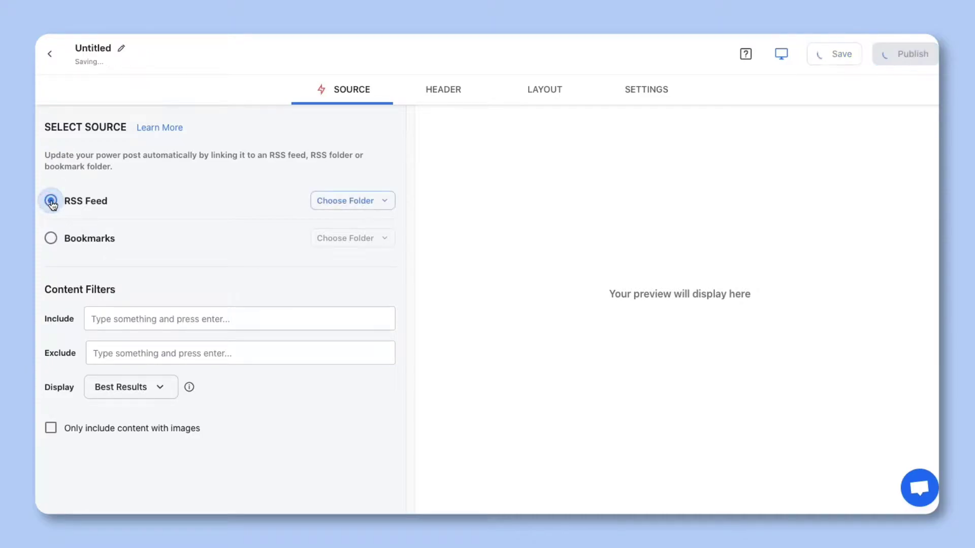
pyautogui.click(327, 203)
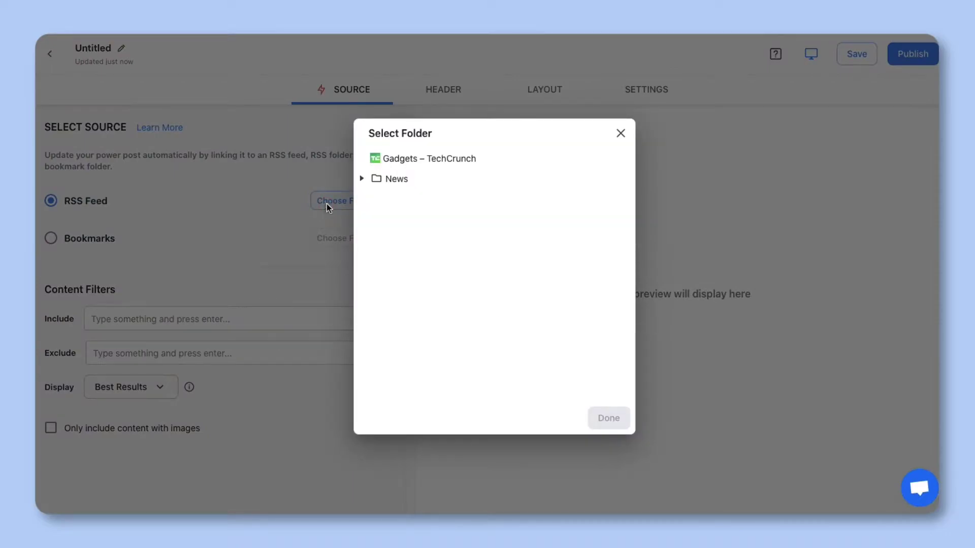
pyautogui.click(362, 179)
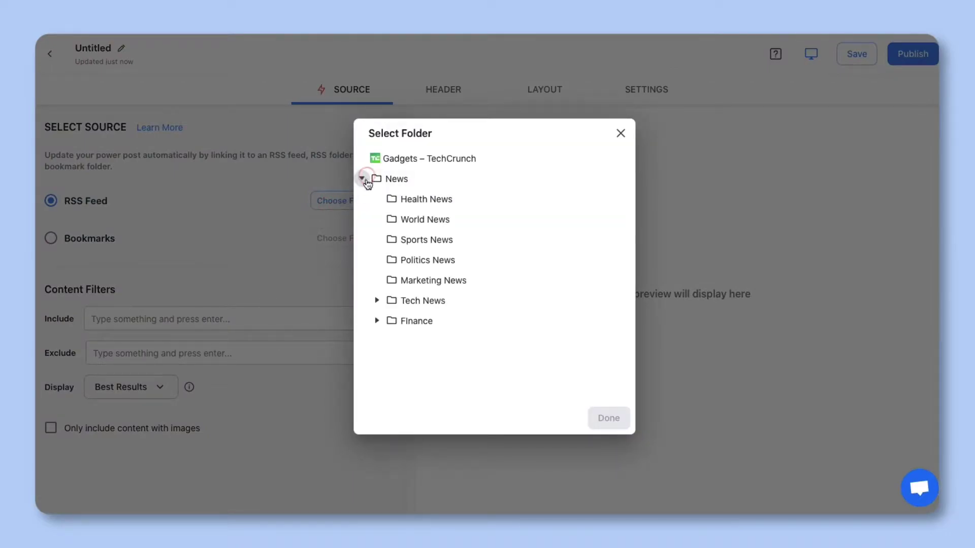
pyautogui.click(406, 302)
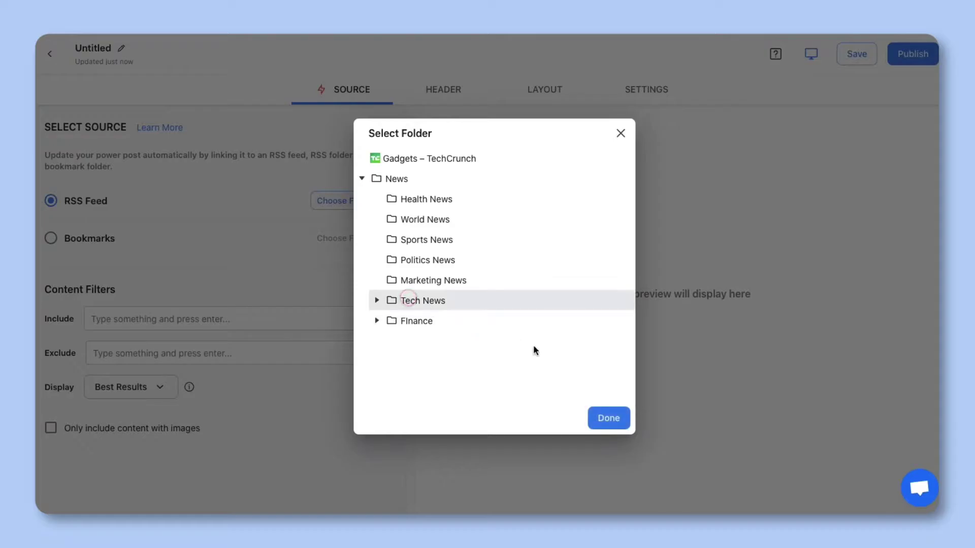
pyautogui.click(614, 416)
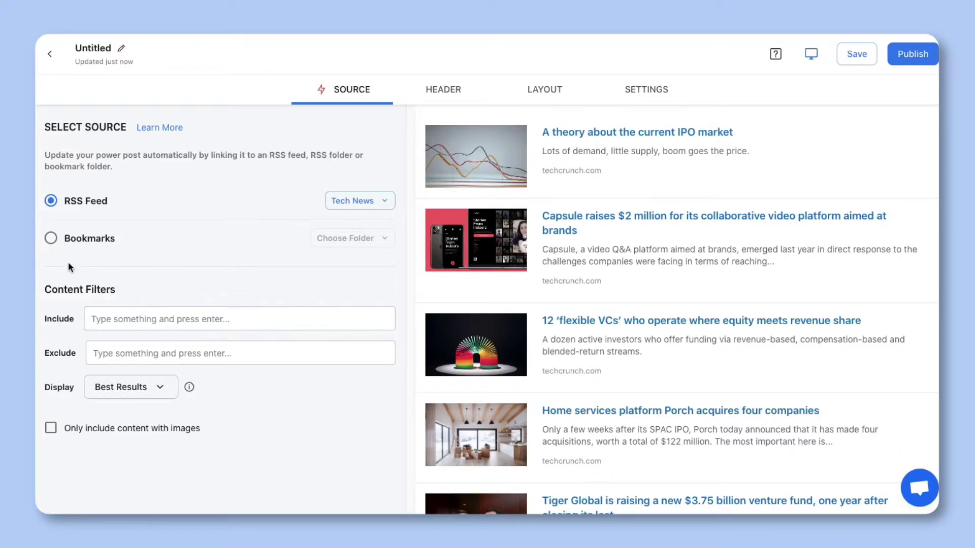
# Switch the post source to Bookmarks, using the News bookmark folder
pyautogui.click(51, 238)
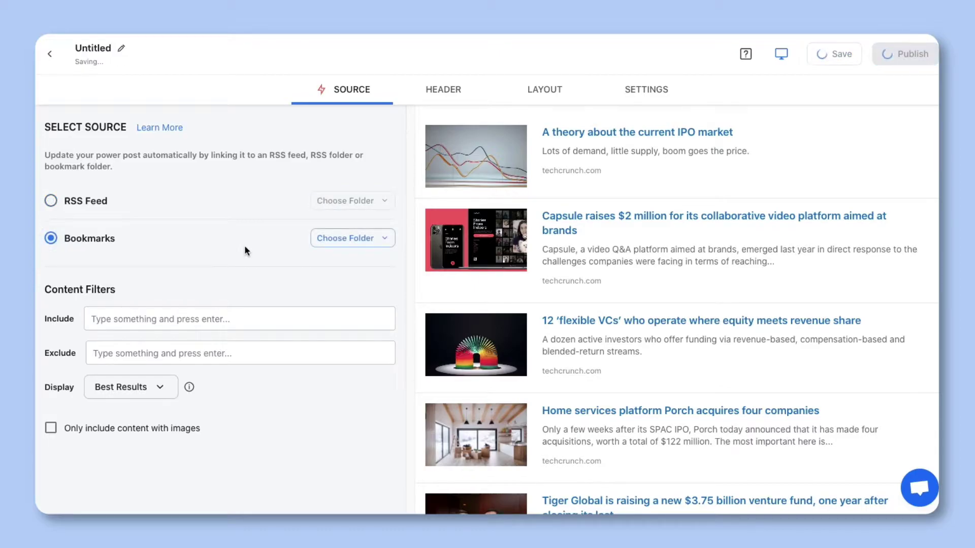
pyautogui.click(331, 243)
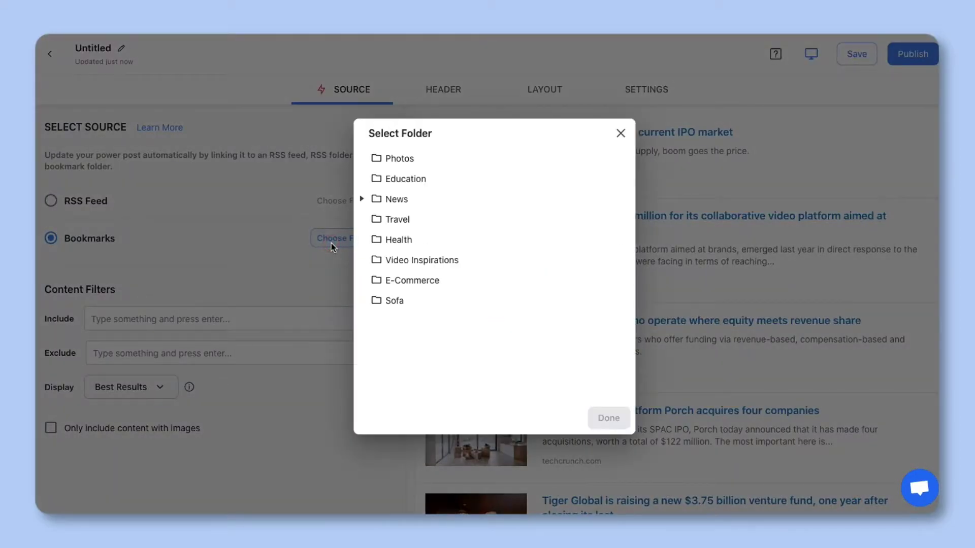
pyautogui.click(397, 203)
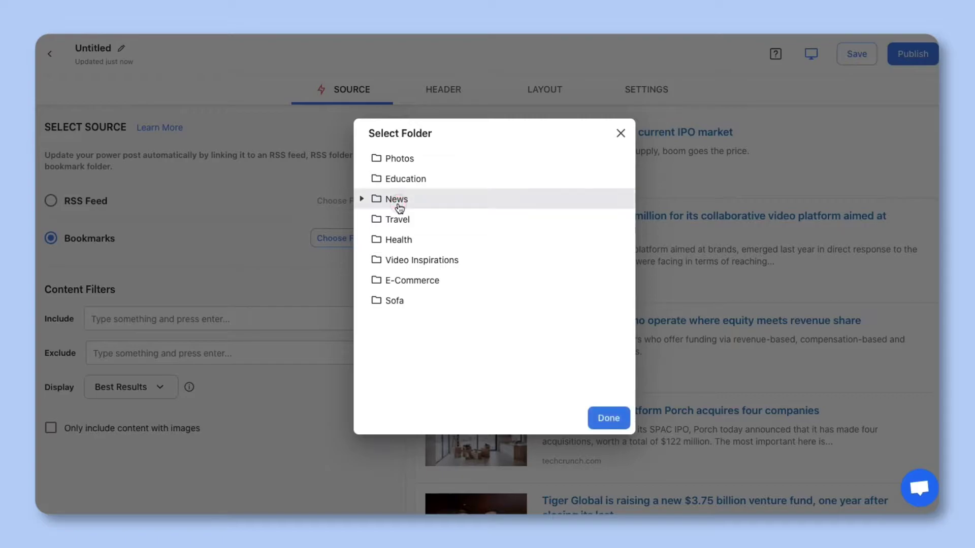
pyautogui.click(608, 417)
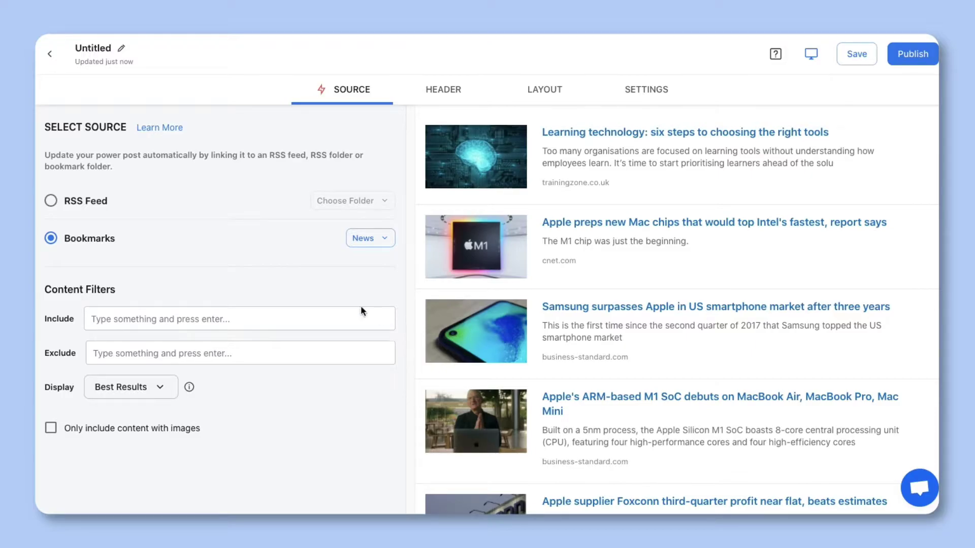
# Switch the source back to the News > Tech News RSS feed
pyautogui.click(53, 201)
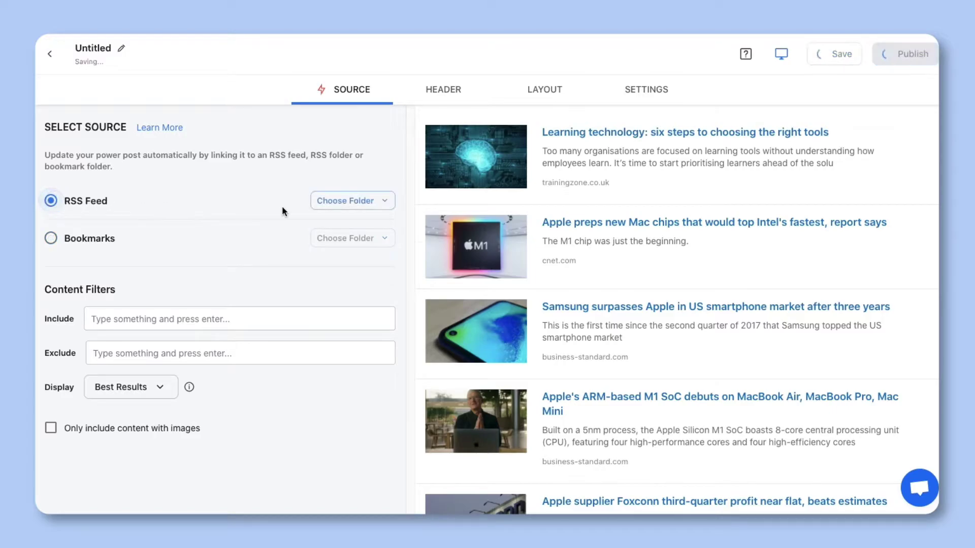
pyautogui.click(326, 209)
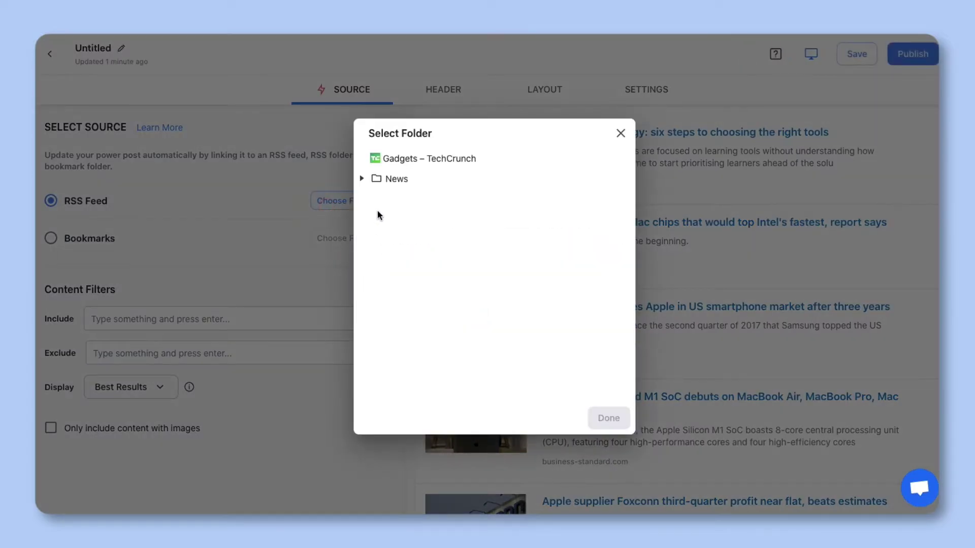
pyautogui.click(363, 178)
pyautogui.click(413, 300)
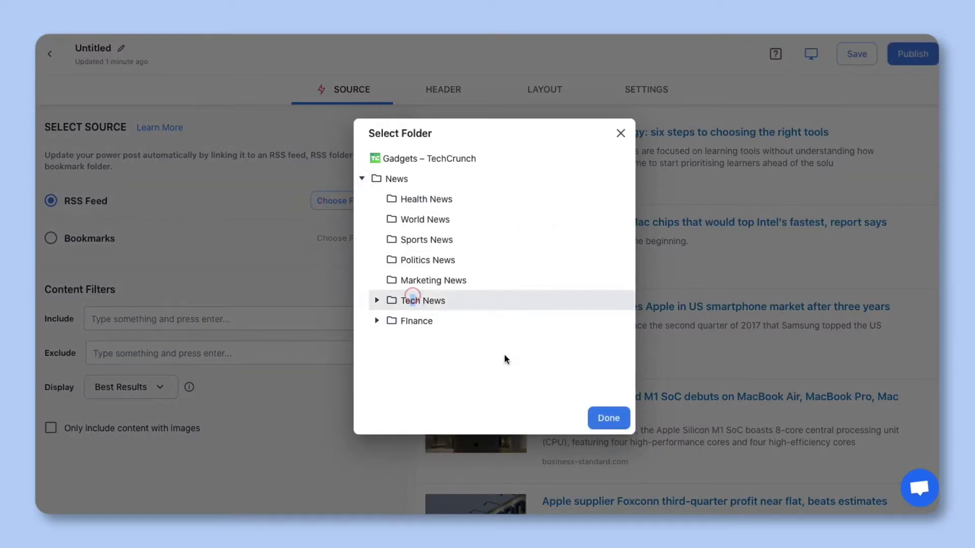
pyautogui.click(609, 418)
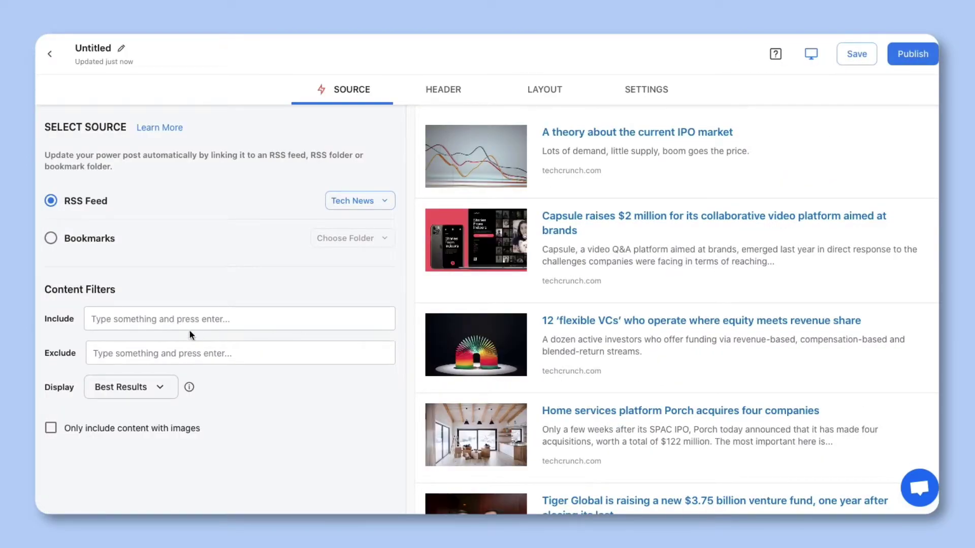
# Go through the Include and Exclude keyword fields and keep Display as Best Results
pyautogui.click(113, 319)
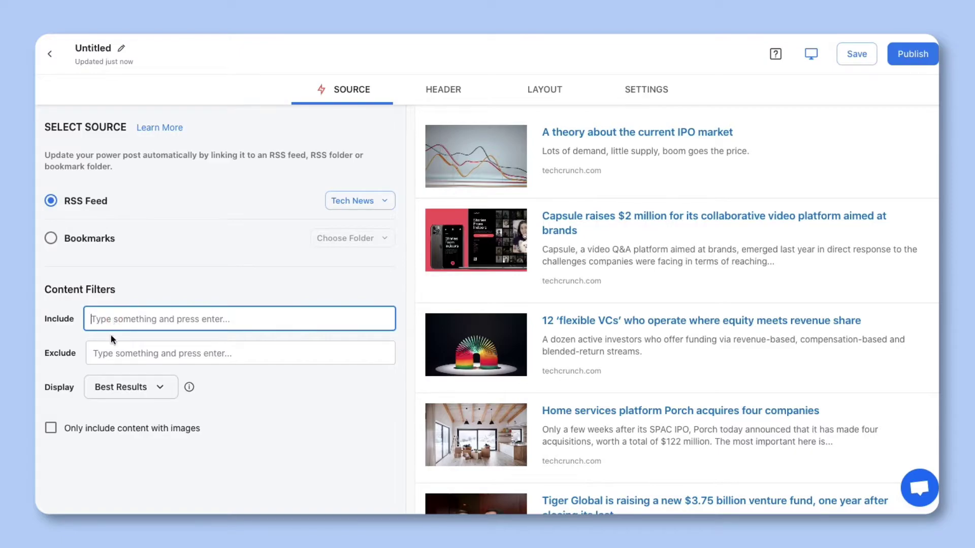
pyautogui.click(110, 352)
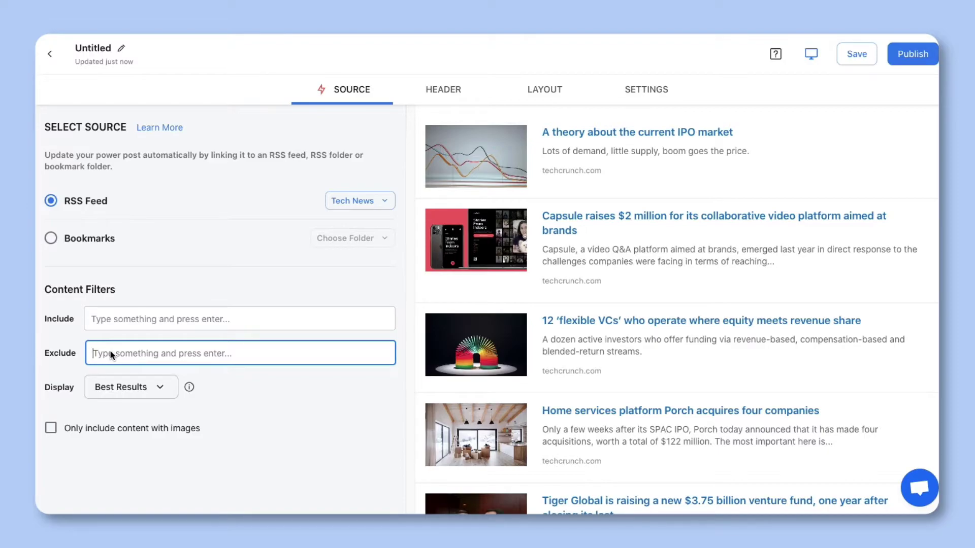
pyautogui.click(118, 393)
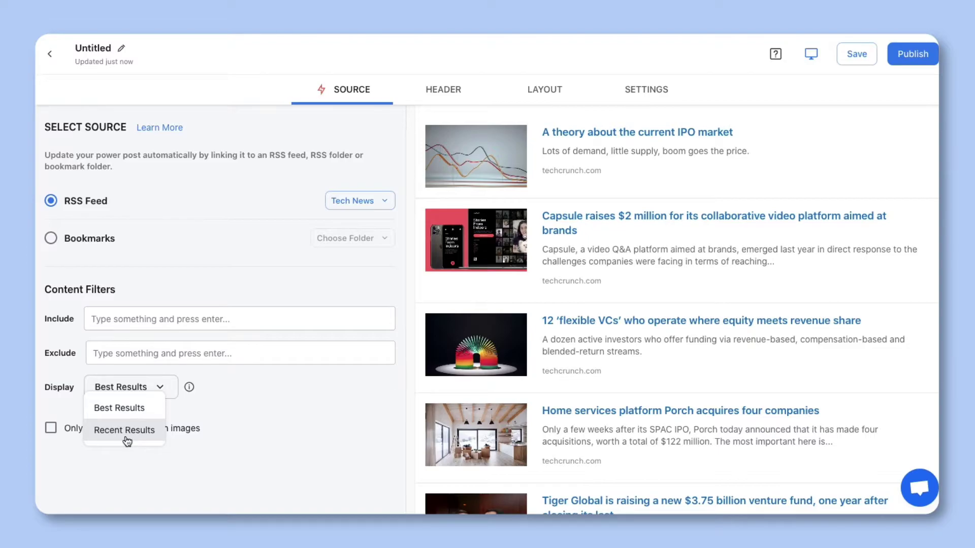
pyautogui.click(189, 415)
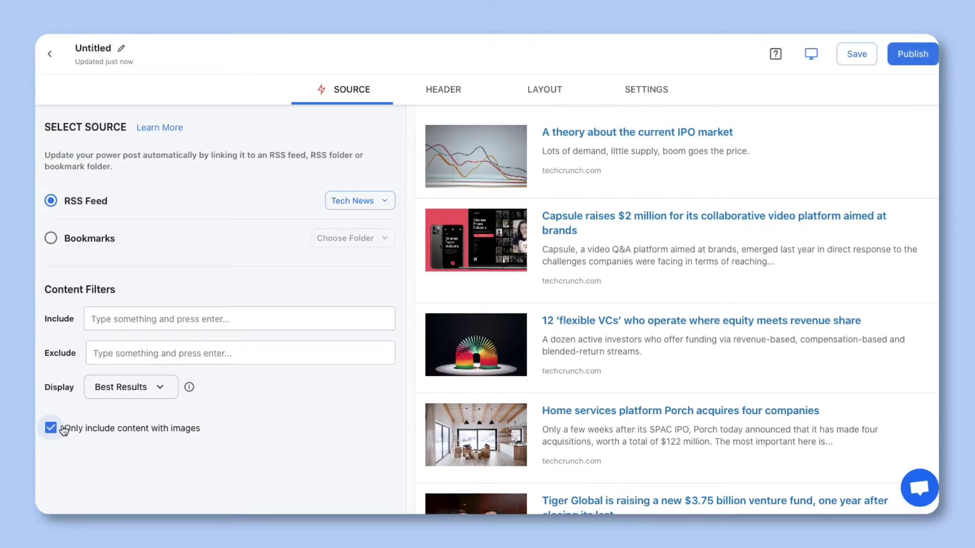
# Set the header image and paste the dated 'Top Technology News of the week' header text
pyautogui.click(442, 91)
pyautogui.click(389, 198)
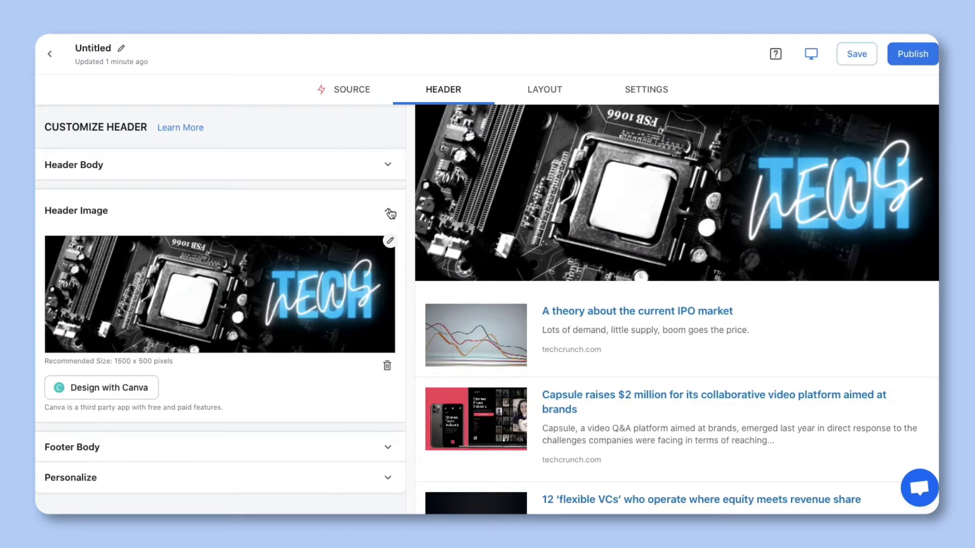
pyautogui.click(390, 213)
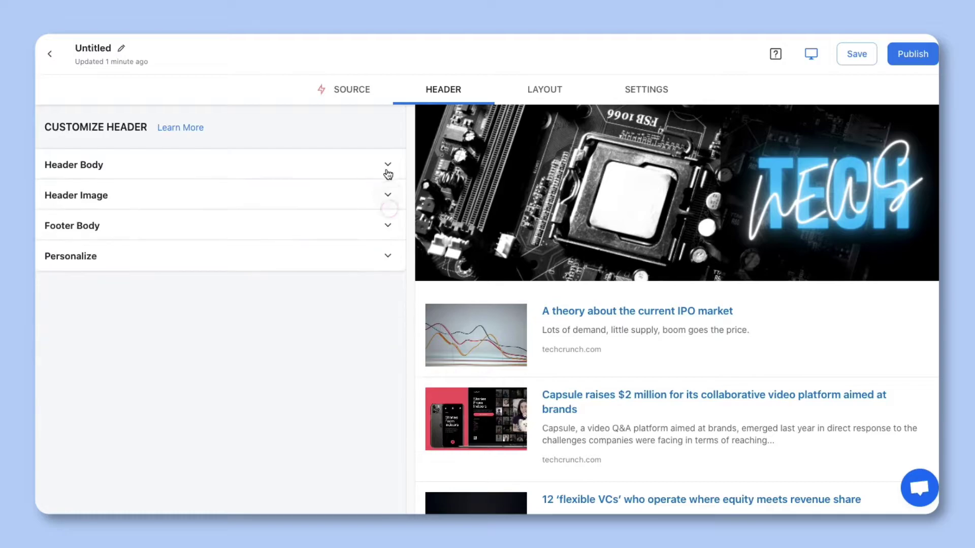
pyautogui.click(388, 164)
pyautogui.write('6.13.2022⚡ Top Technology News of the week Lorem ipsum dolor sit amet, consectetur adipiscing elit, sed do eiusmod tempor incididunt ut labore et dolore magna aliqua. Ut enim ad minim veniam, quis nostrud exercitation ullamco laboris nisi ut aliquip ex ea commodo consequat. Duis aute irure dolor in reprehenderit in voluptate velit esse cillum dolore eu fugiat nulla pariatur. Excepteur sint occaecat cupidatat non proident, sunt in culpa qui officia deserunt mollit anim id est laborum.')
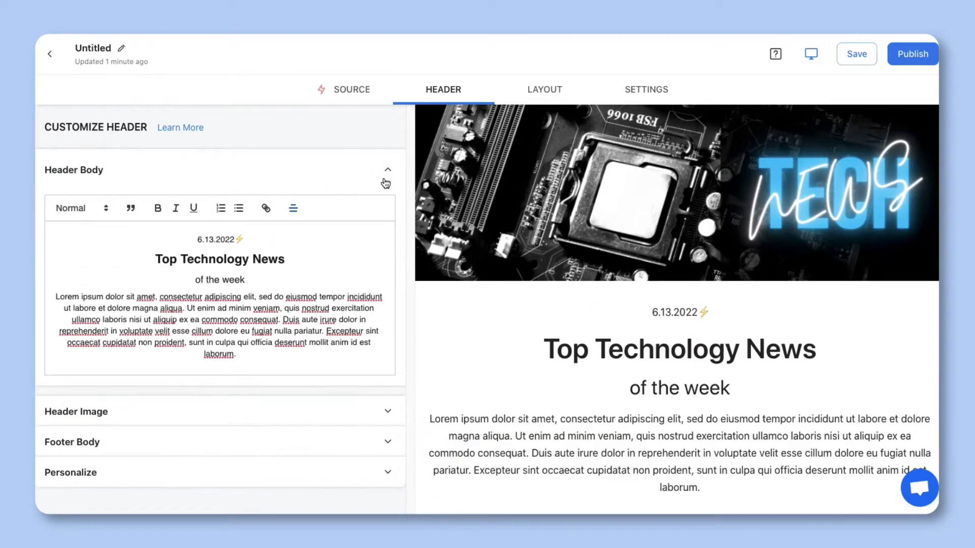
pyautogui.click(388, 173)
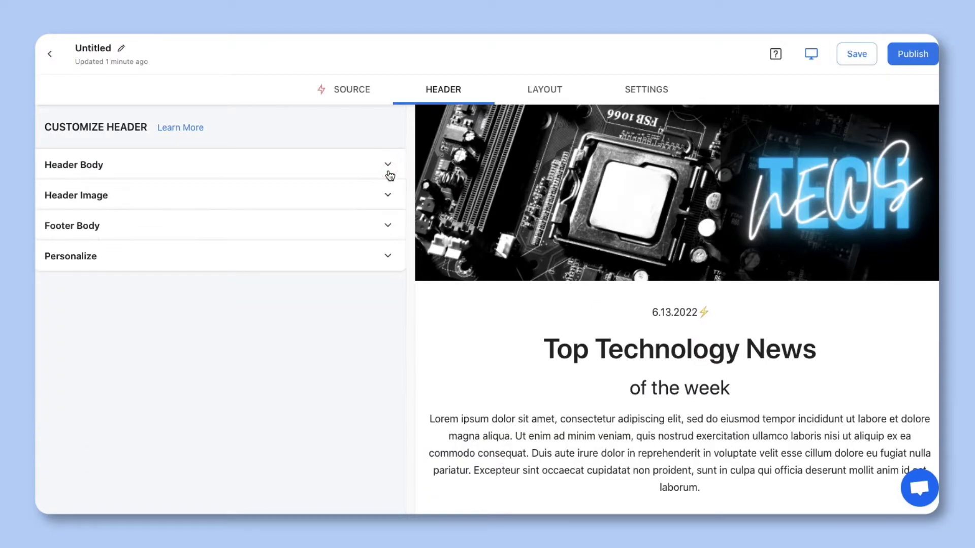
# Check the footer body text, then move on to the Layout options
pyautogui.click(387, 221)
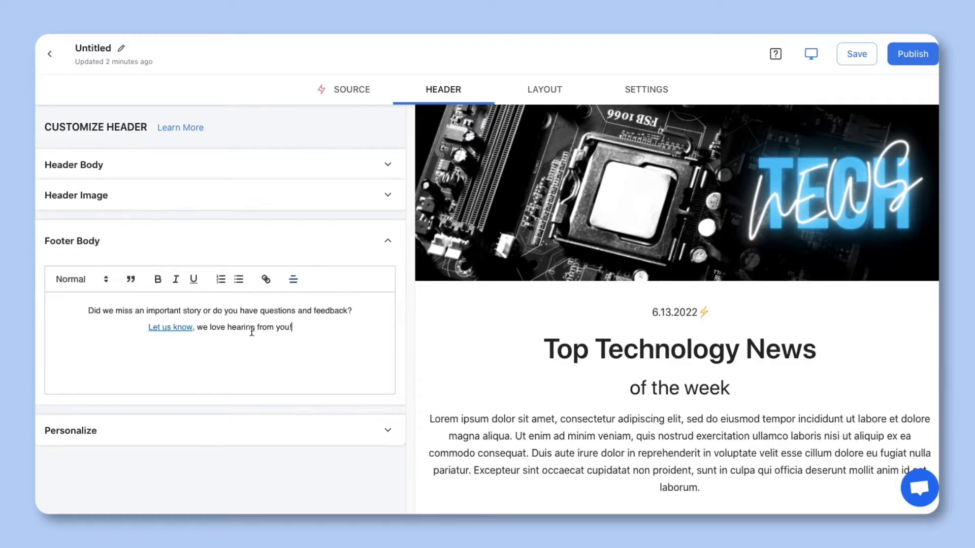
pyautogui.click(389, 241)
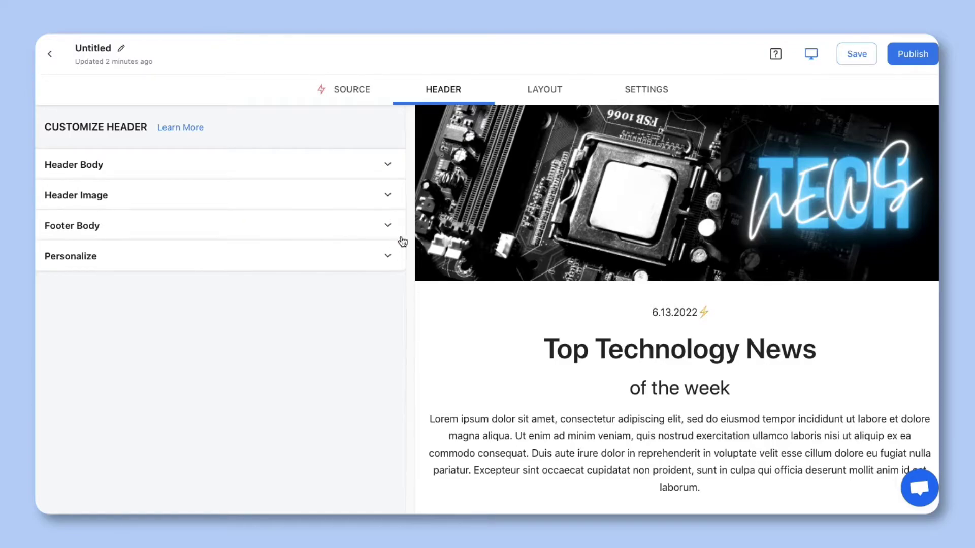
pyautogui.click(528, 89)
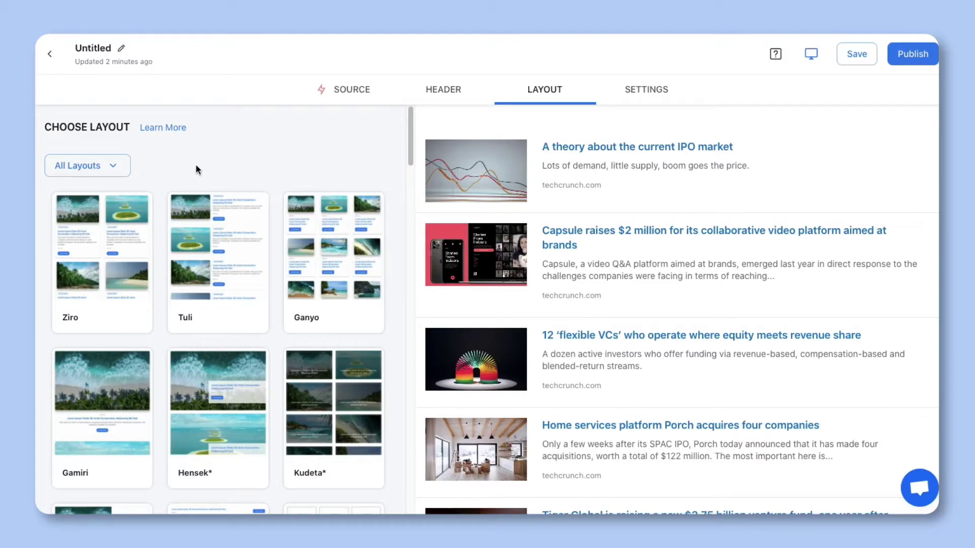
# Try the 2 Column Ziro, eCommerce Akau and 1 Column Tuli layouts
pyautogui.click(113, 174)
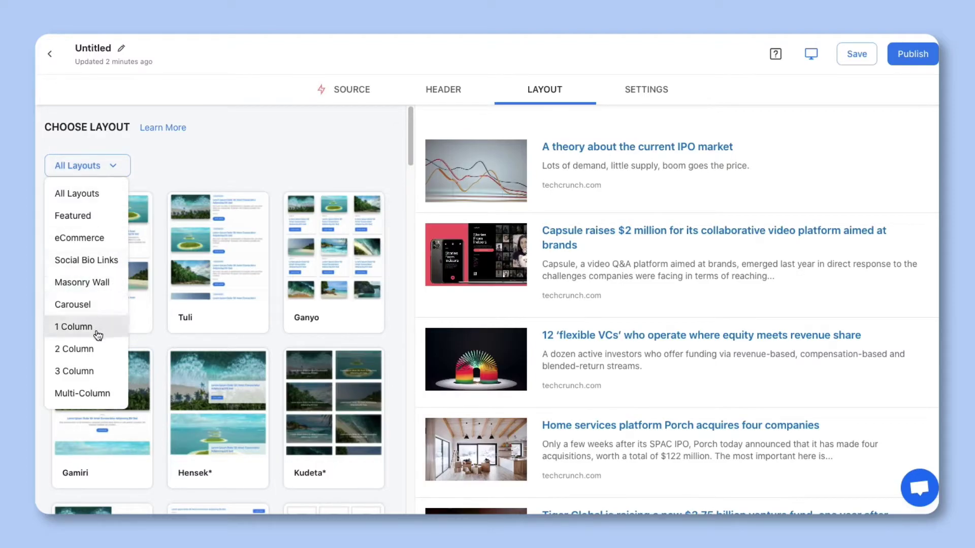
pyautogui.click(91, 349)
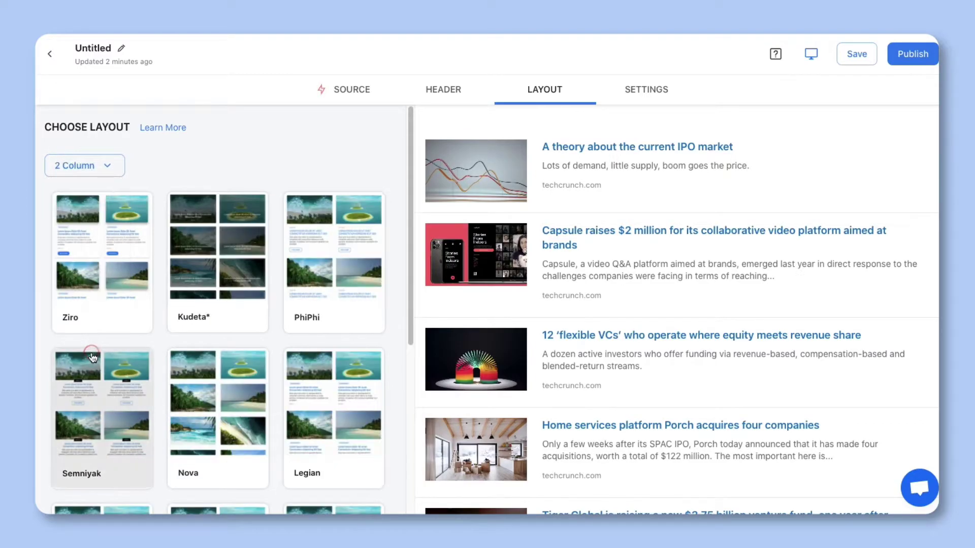
pyautogui.click(95, 287)
pyautogui.middleClick(420, 306)
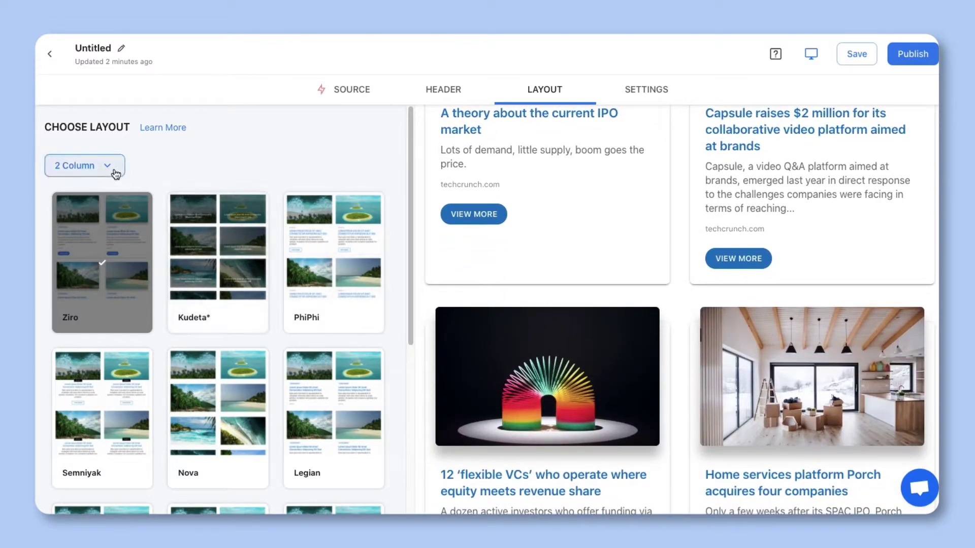
pyautogui.click(114, 171)
pyautogui.click(80, 238)
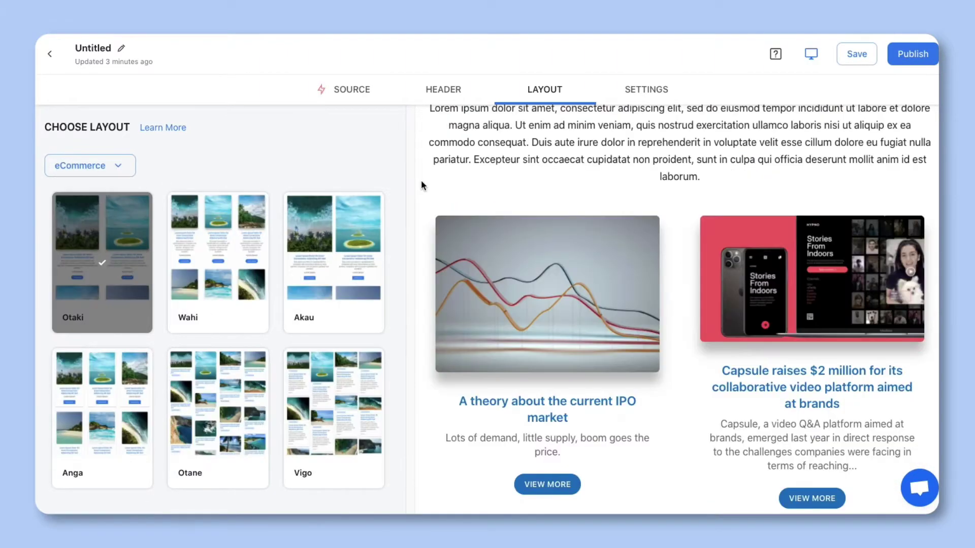
pyautogui.middleClick(422, 181)
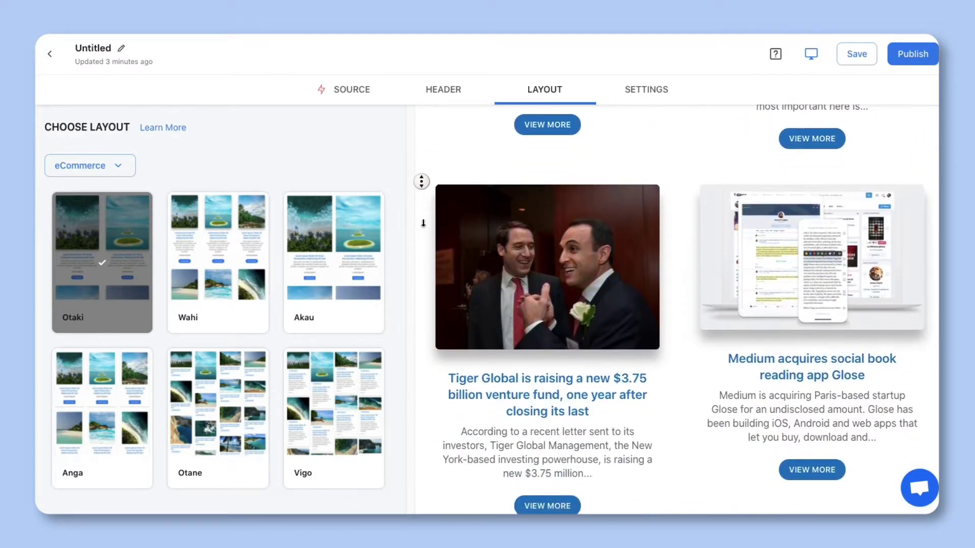
pyautogui.click(425, 225)
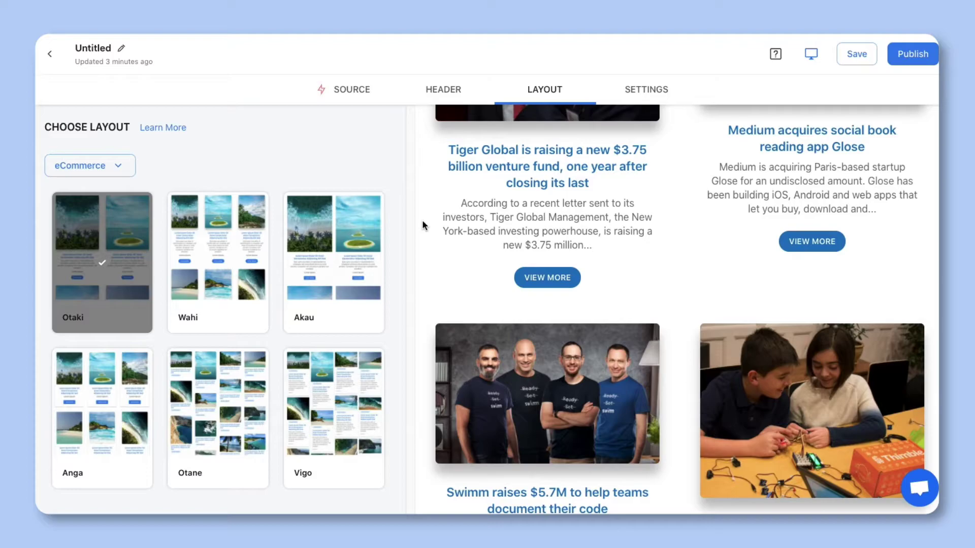
pyautogui.click(334, 254)
pyautogui.click(109, 165)
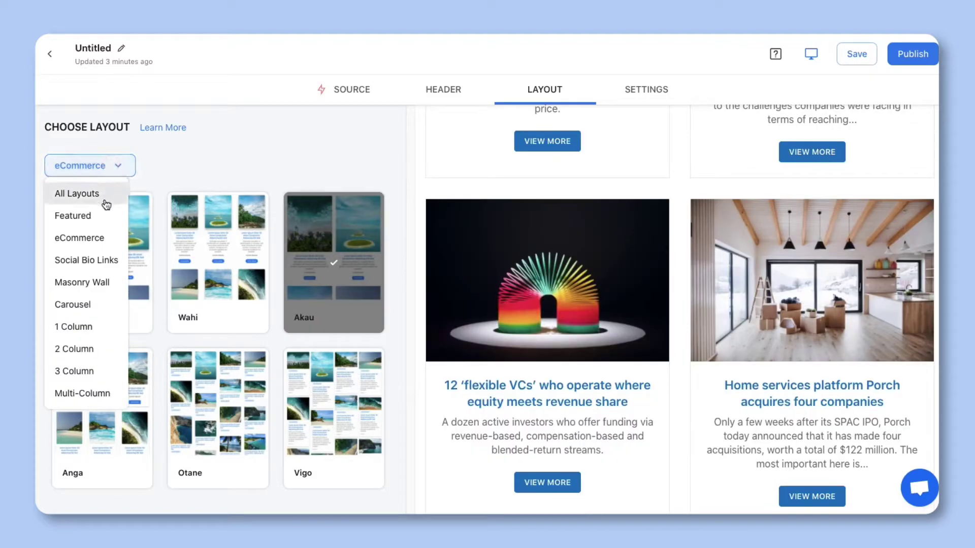
pyautogui.click(96, 327)
pyautogui.click(94, 325)
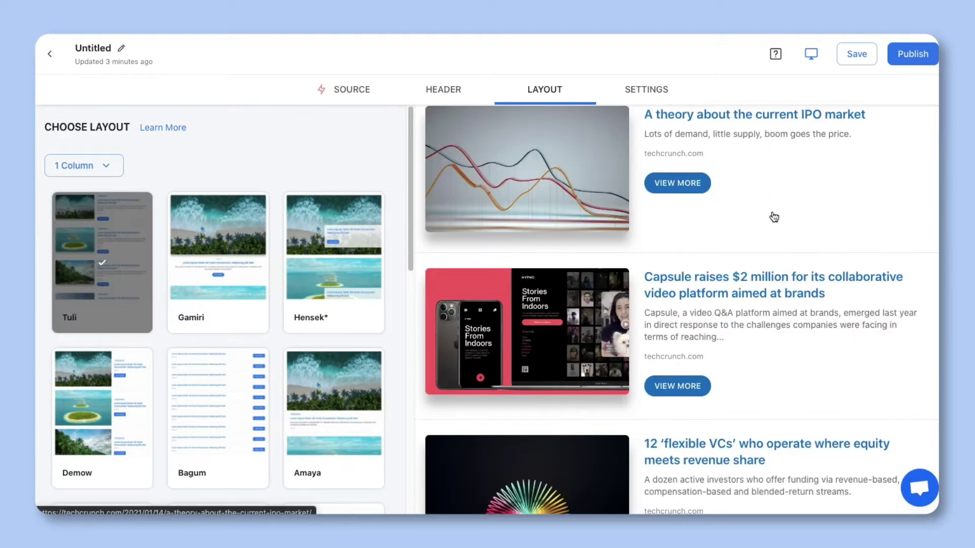
pyautogui.scroll(-6, 774, 217)
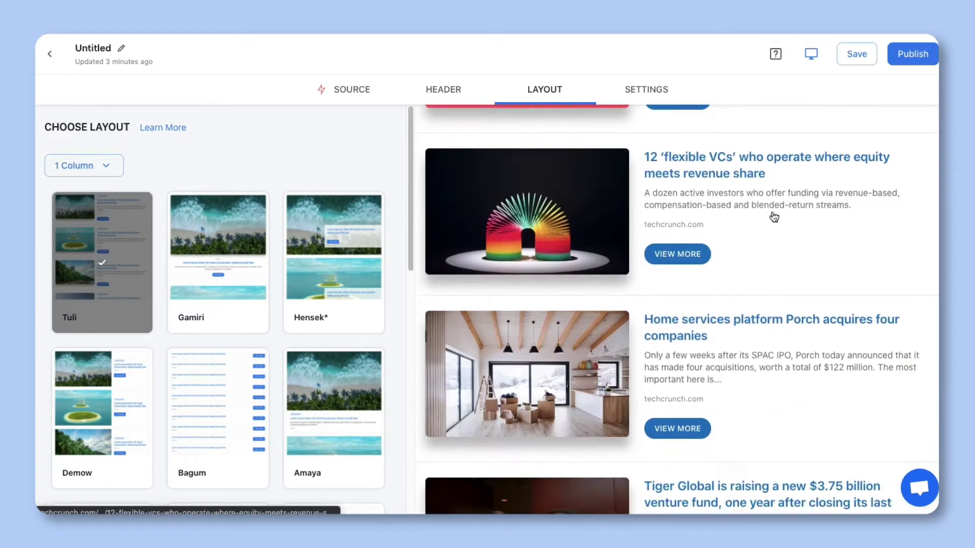
pyautogui.scroll(-1, 774, 217)
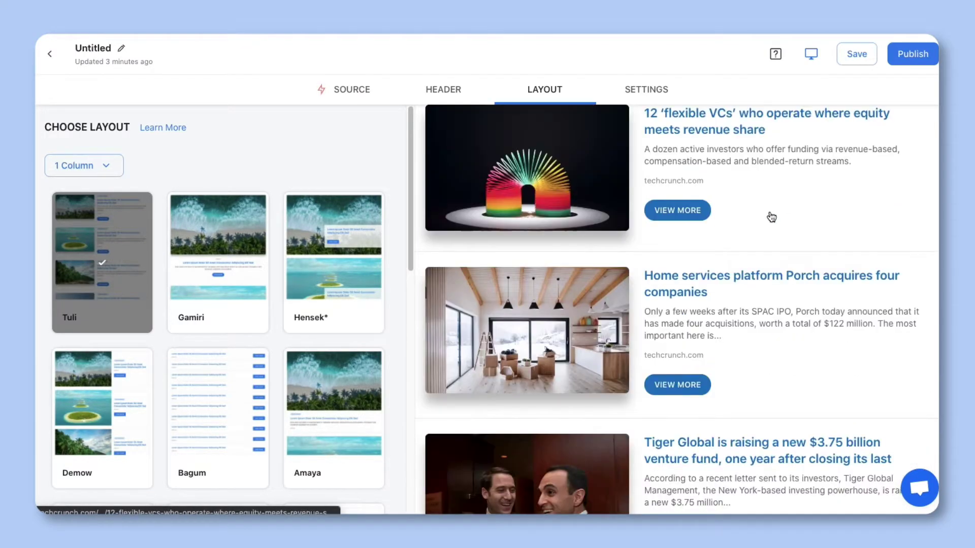
# Filter to Masonry Wall layouts and apply Vigo
pyautogui.click(75, 173)
pyautogui.click(75, 283)
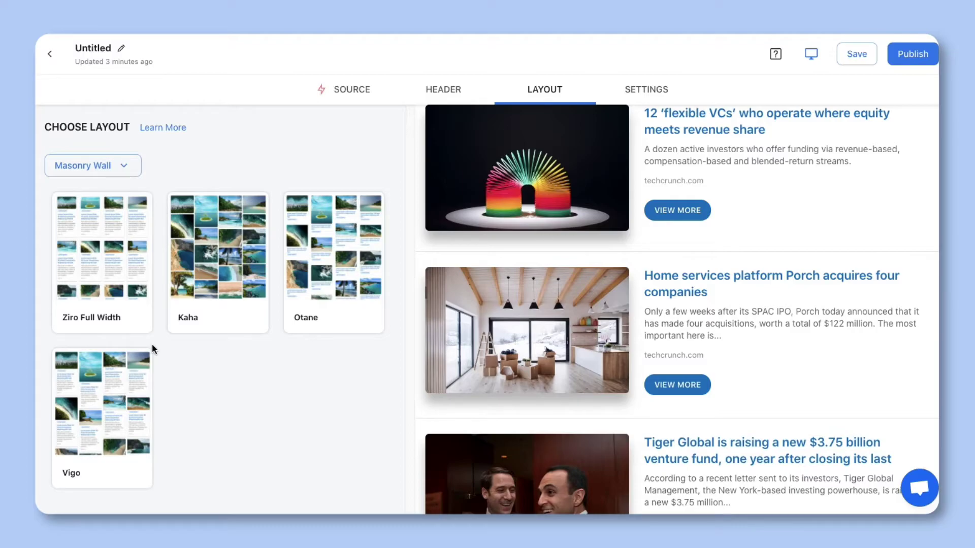
pyautogui.click(126, 387)
pyautogui.middleClick(421, 323)
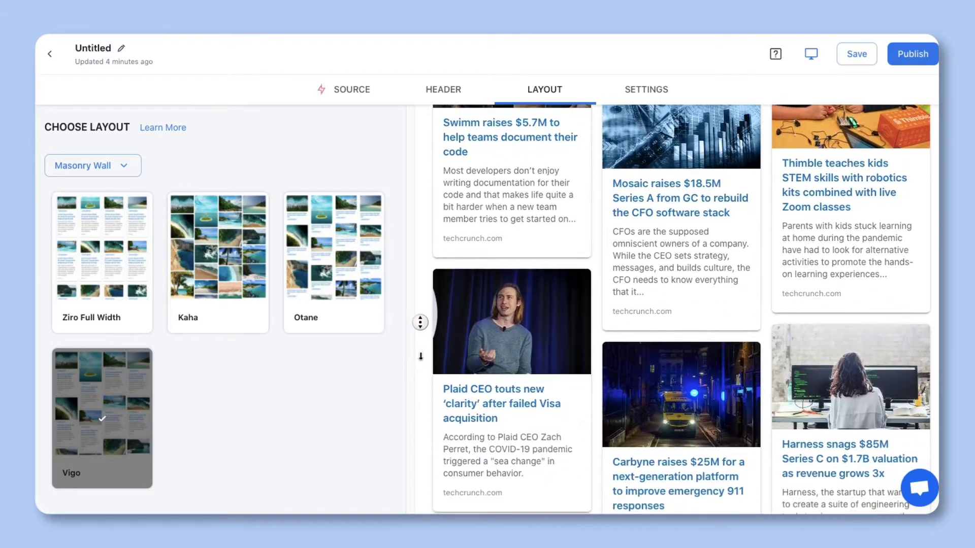
pyautogui.click(420, 358)
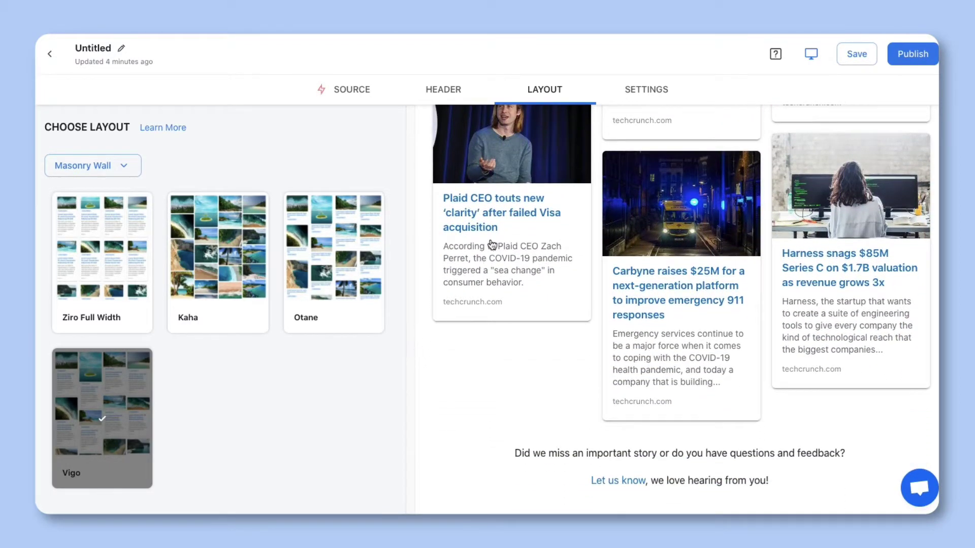
# In Theme settings, set a light blue theme colour and white text colour
pyautogui.click(635, 93)
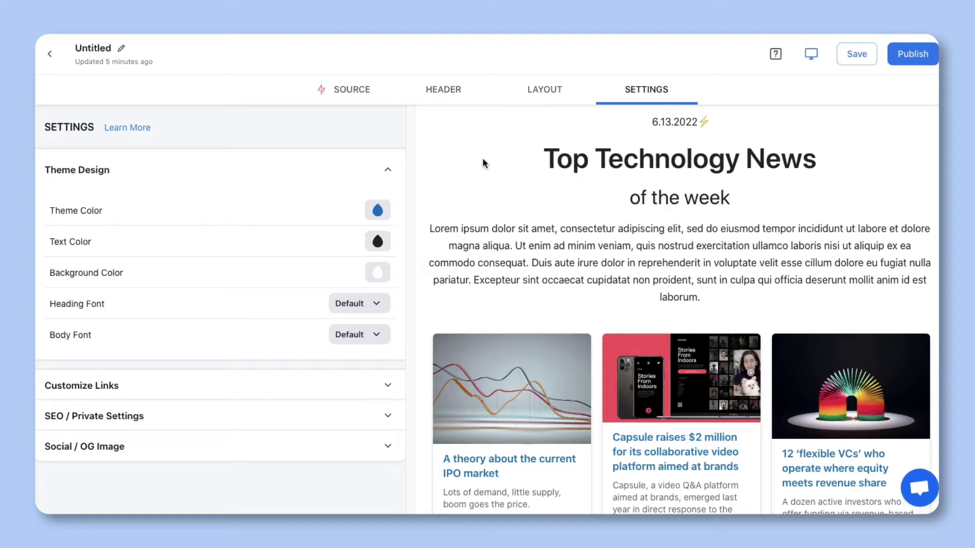
pyautogui.click(377, 211)
pyautogui.click(389, 197)
pyautogui.moveTo(388, 196); pyautogui.dragTo(385, 188)
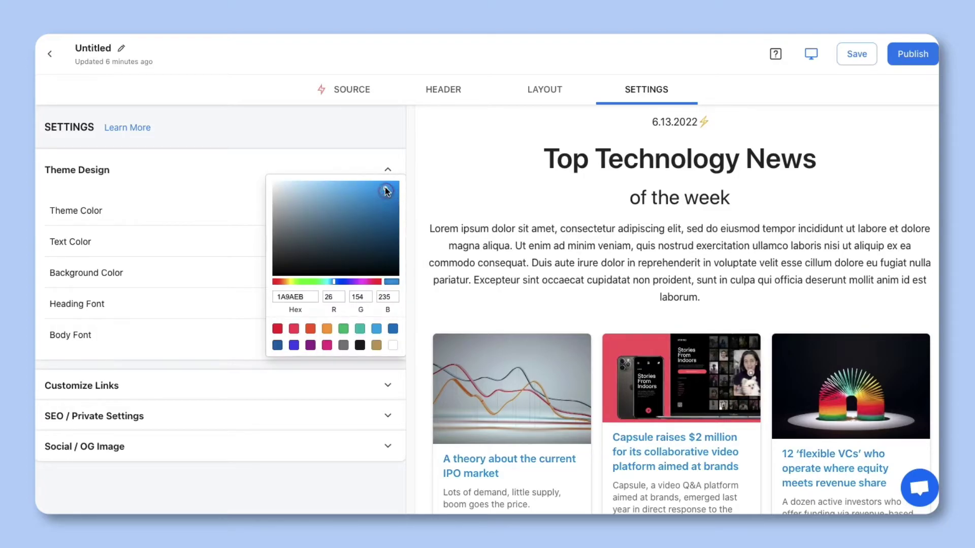
pyautogui.click(409, 197)
pyautogui.click(378, 243)
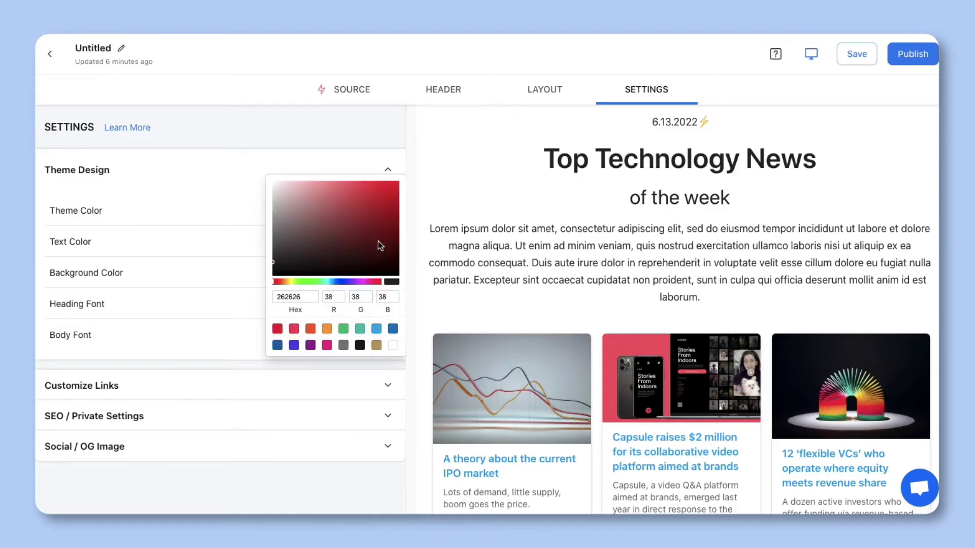
pyautogui.moveTo(275, 266); pyautogui.dragTo(266, 169)
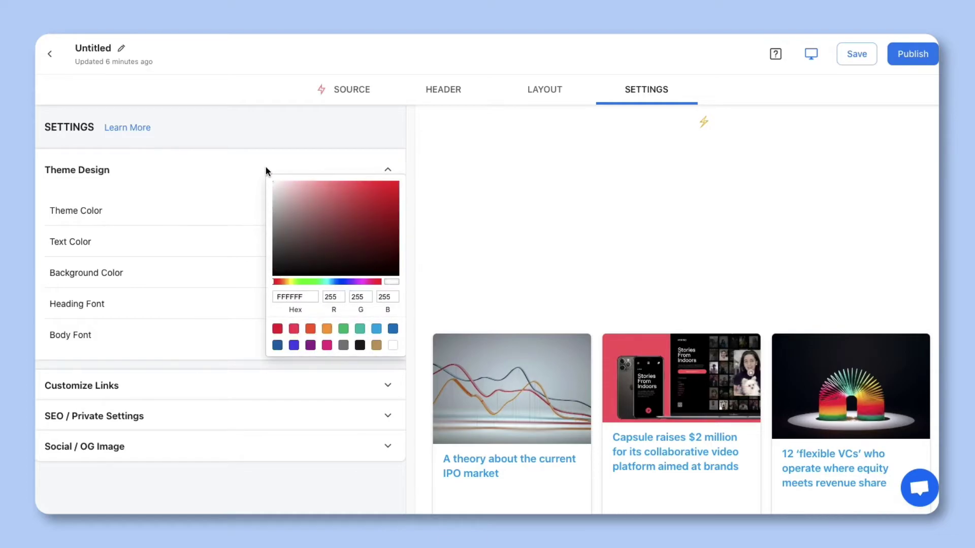
pyautogui.click(330, 160)
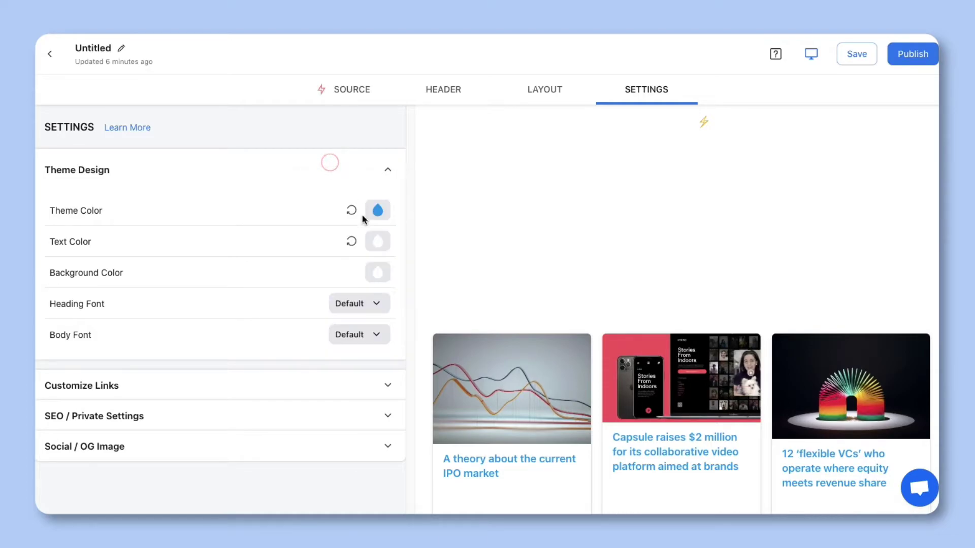
# Set a black background, Montserrat heading font and Roboto body font
pyautogui.click(371, 279)
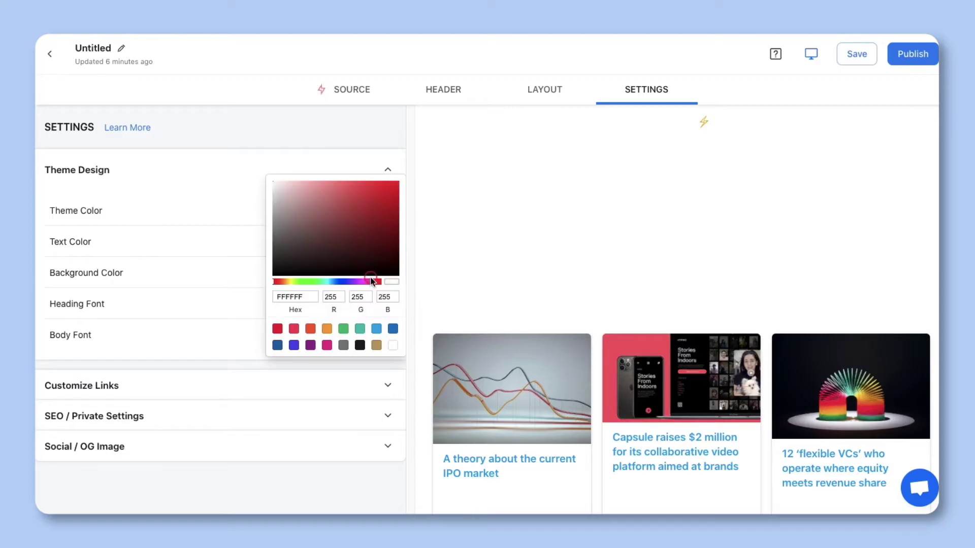
pyautogui.click(360, 345)
pyautogui.click(408, 258)
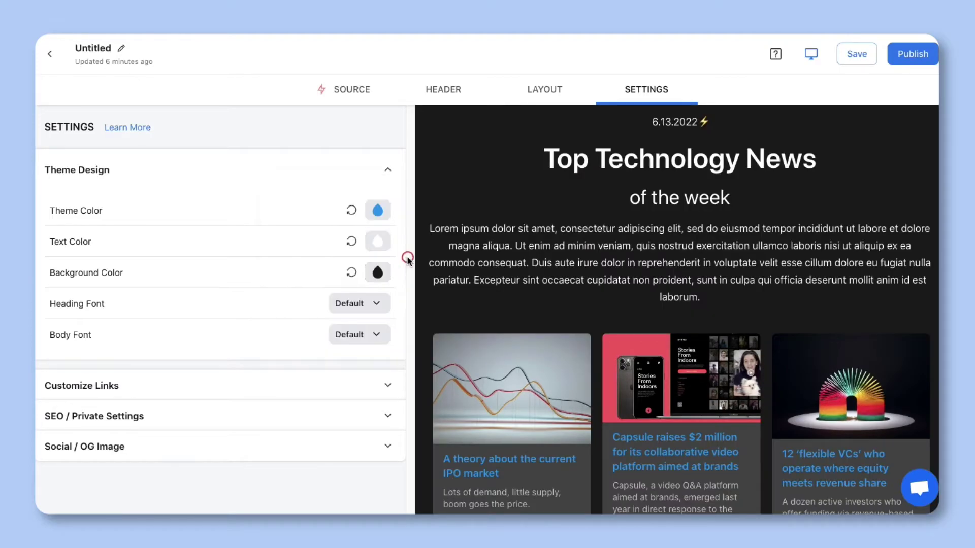
pyautogui.click(376, 303)
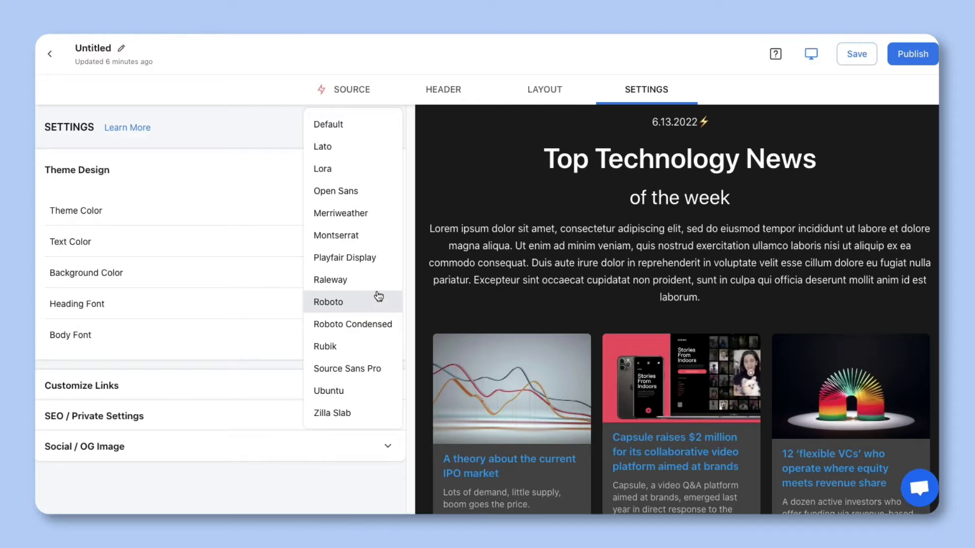
pyautogui.click(372, 237)
pyautogui.click(379, 334)
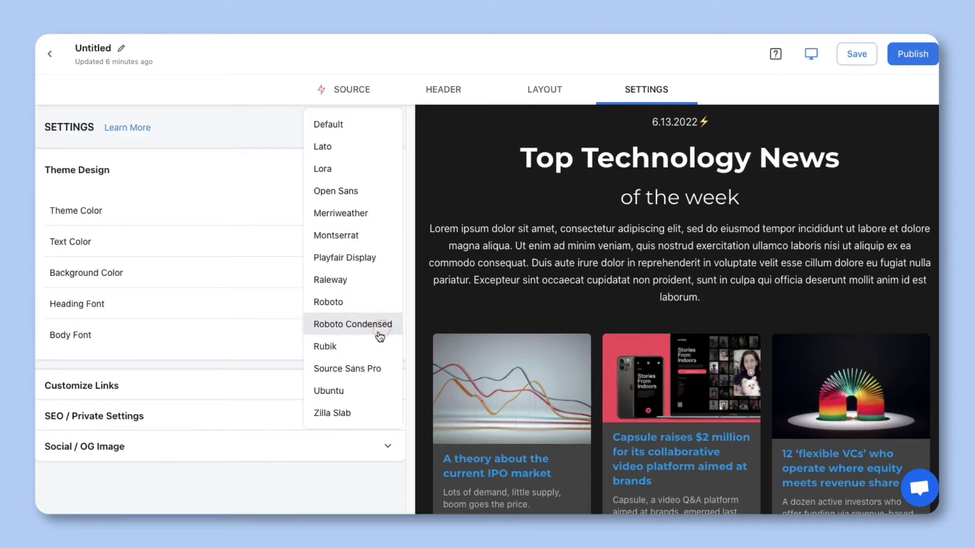
pyautogui.click(366, 306)
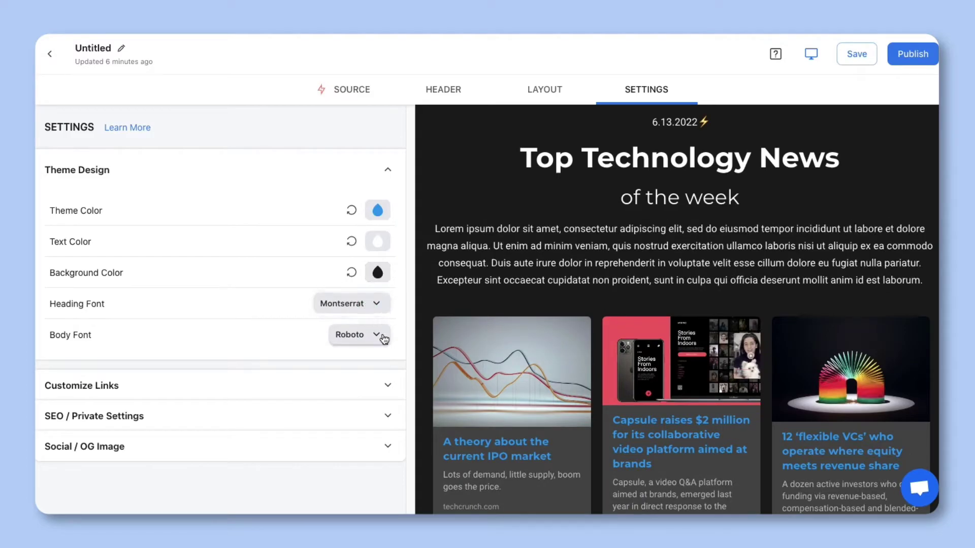
# In Customize Links, change Max Links from 12 to 10 and check the VIEW MORE button text
pyautogui.click(389, 388)
pyautogui.click(320, 262)
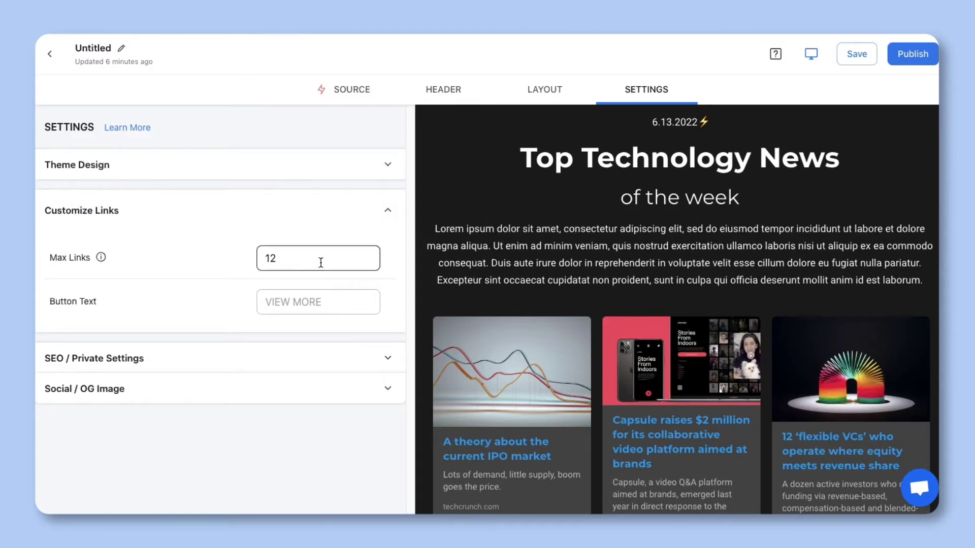
pyautogui.click(318, 258)
pyautogui.moveTo(275, 260); pyautogui.dragTo(263, 258)
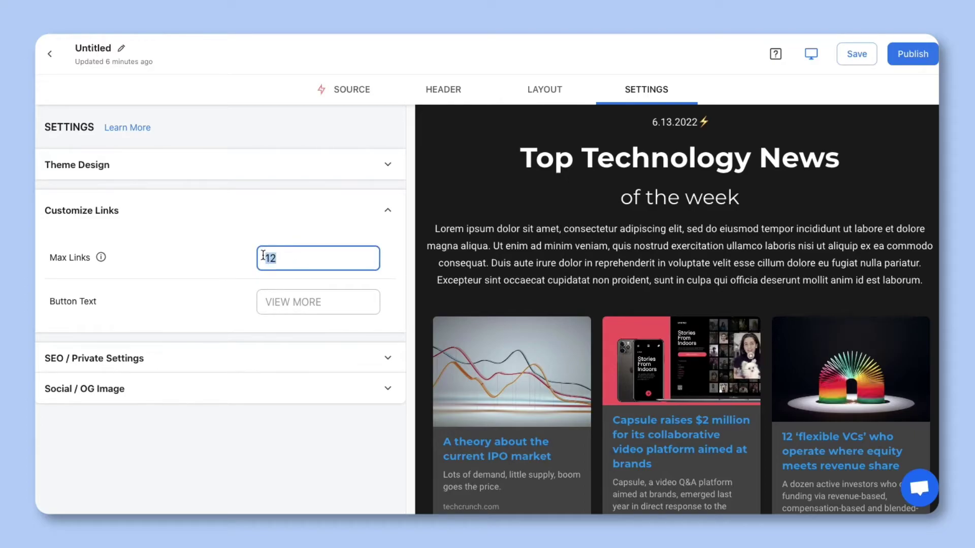
pyautogui.write('10')
pyautogui.middleClick(425, 295)
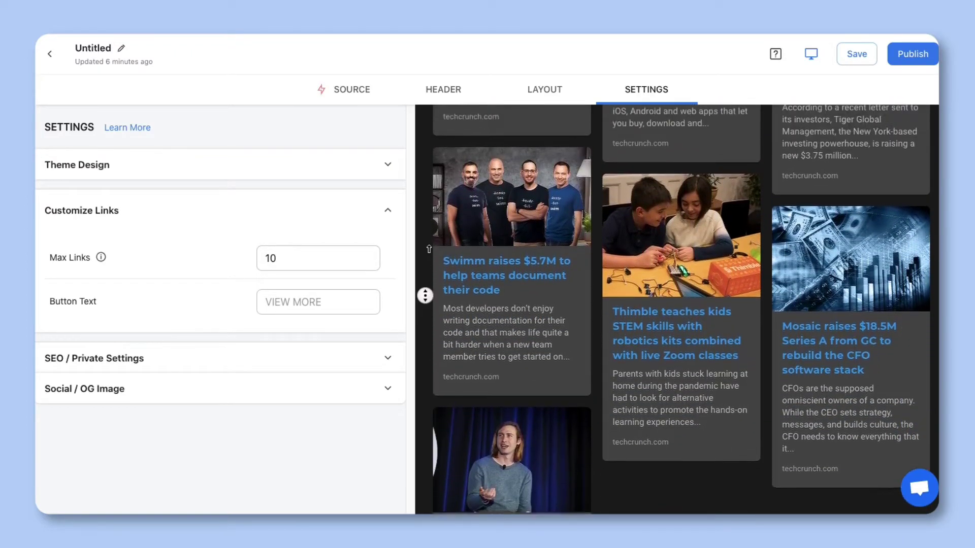
pyautogui.click(431, 241)
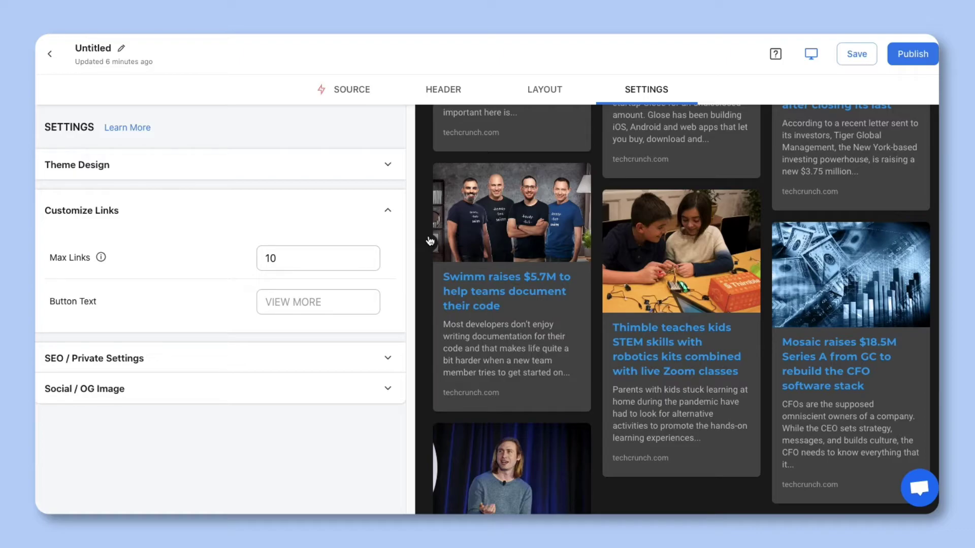
pyautogui.click(305, 299)
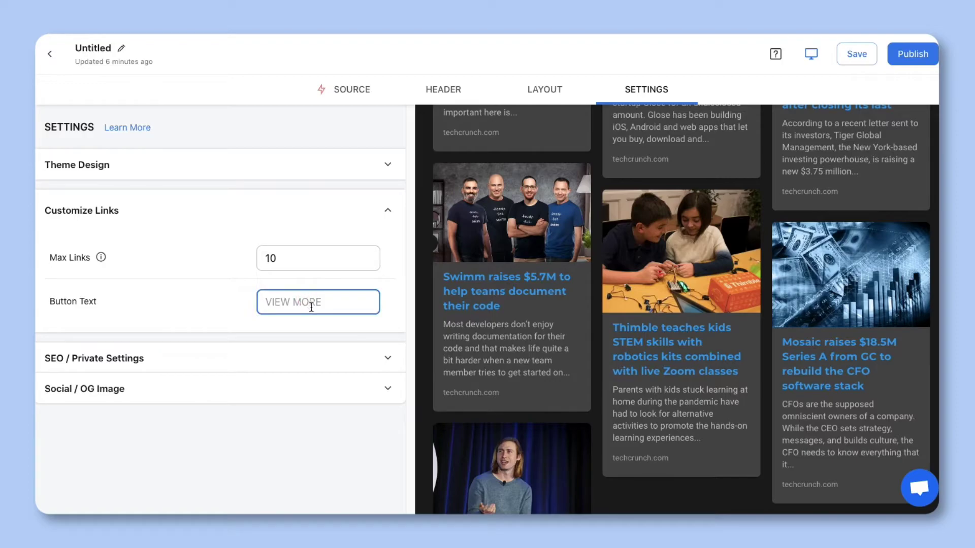
# Choose Custom SEO and toggle 'Make it Private' on then off, keeping the post crawlable
pyautogui.click(388, 358)
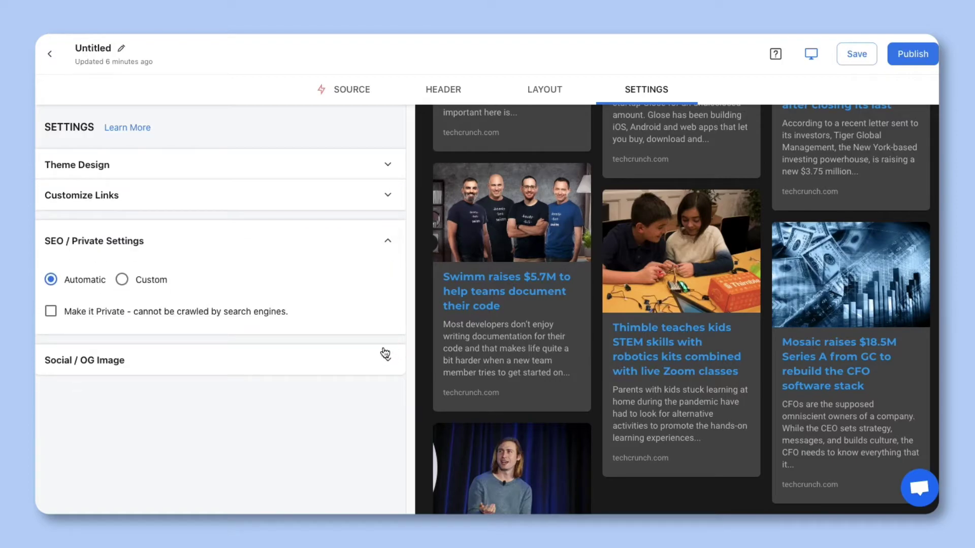
pyautogui.click(129, 283)
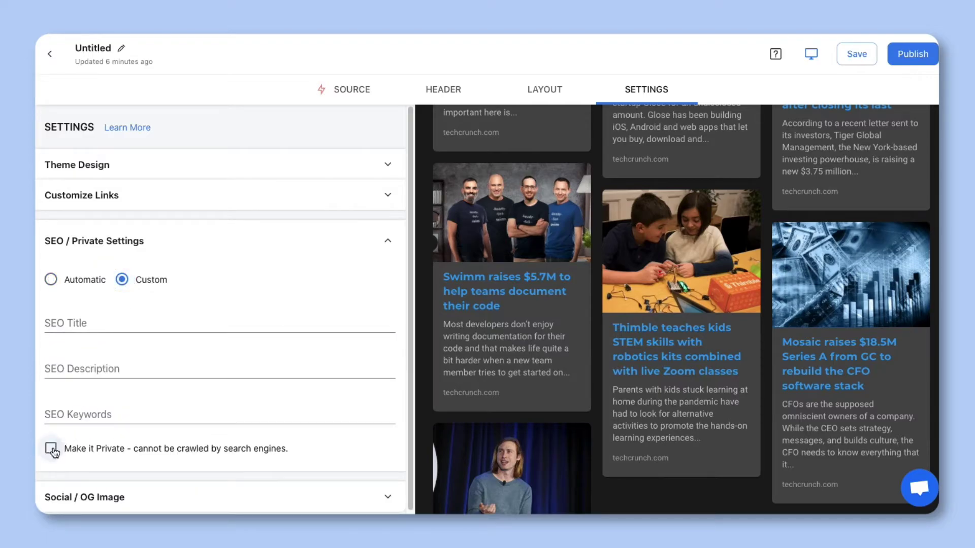
pyautogui.click(53, 450)
pyautogui.click(53, 450)
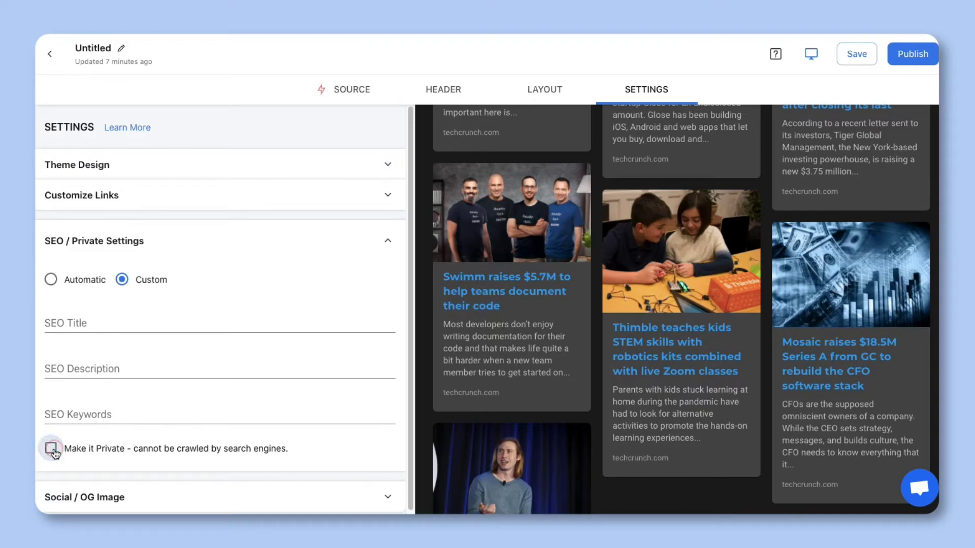
# Scroll through the full-width preview of the dark Vigo masonry post, then publish it to reveal its share links
pyautogui.click(811, 54)
pyautogui.scroll(-7, 488, 284)
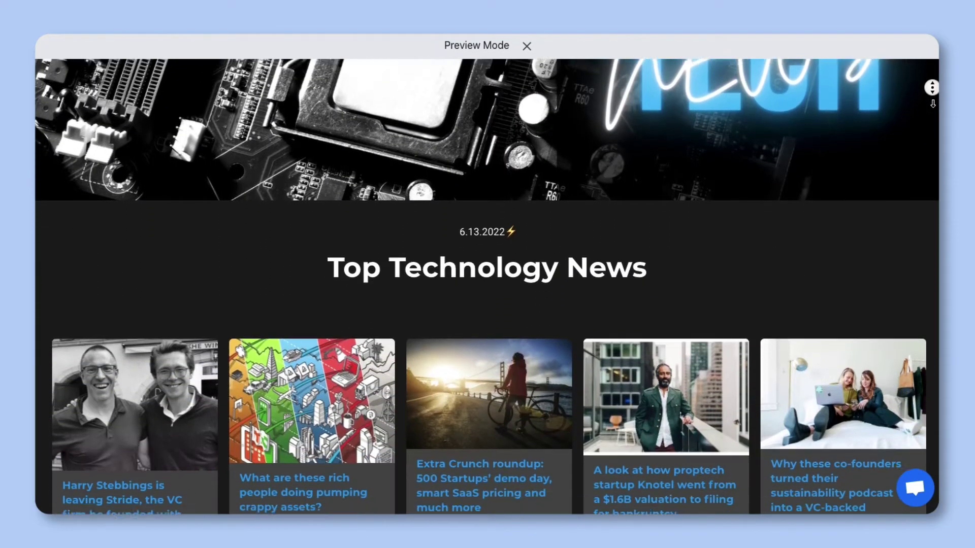
pyautogui.scroll(-7, 488, 285)
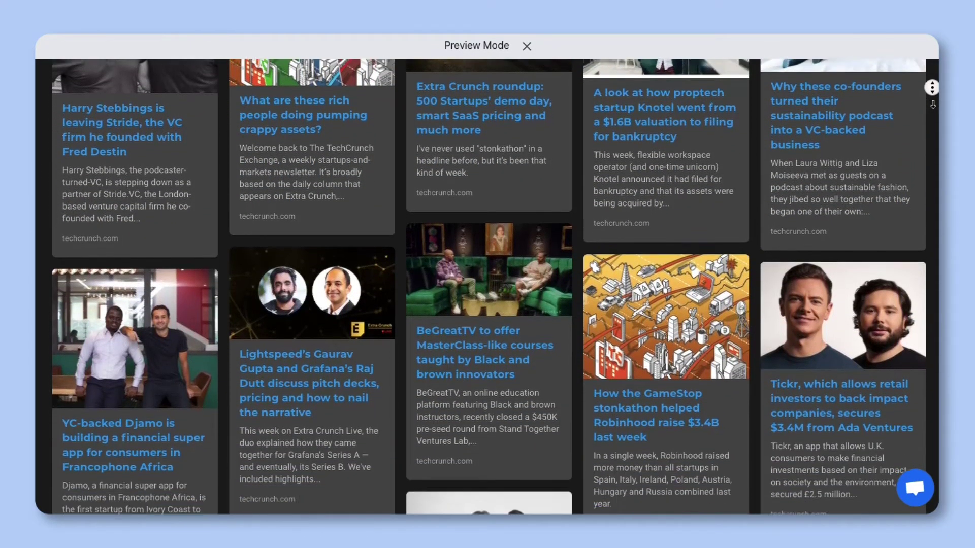
pyautogui.scroll(-7, 488, 285)
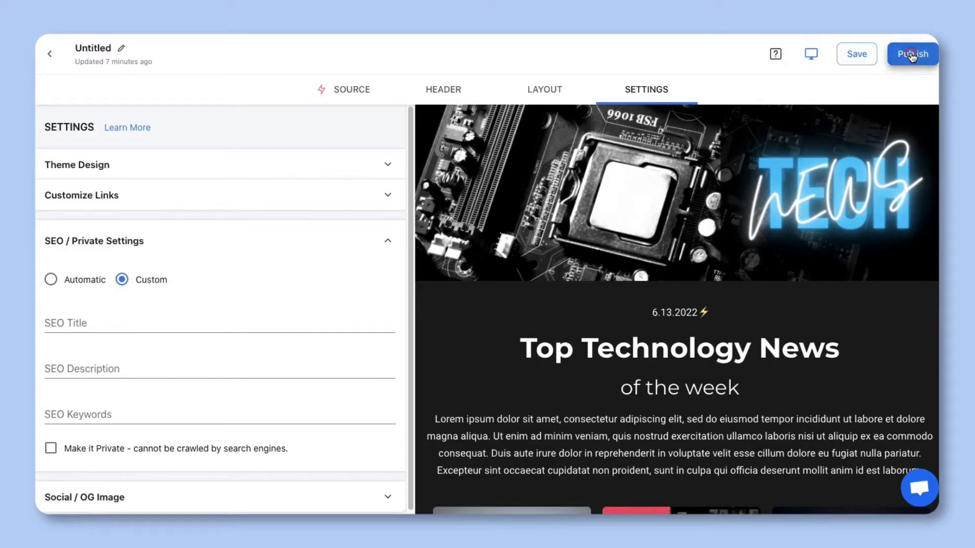
pyautogui.click(911, 54)
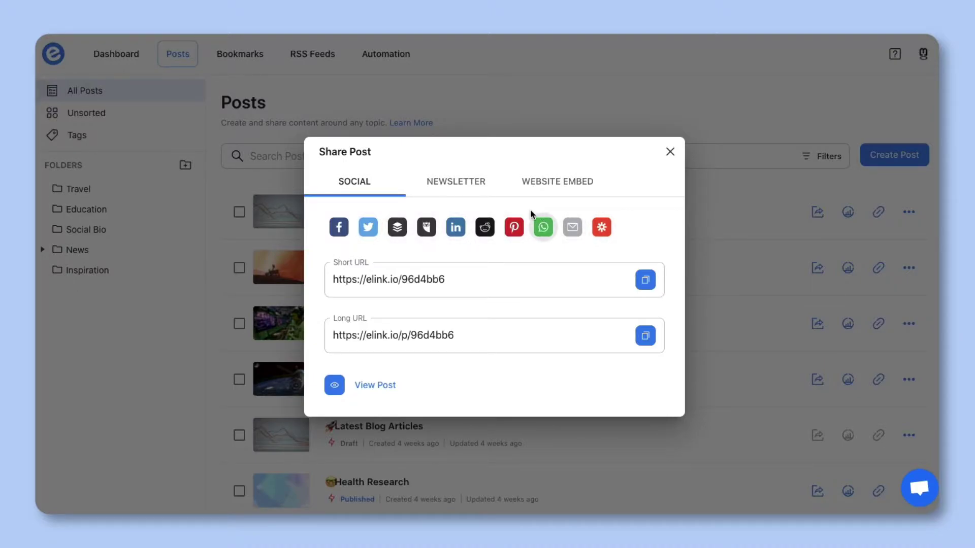
# In Share Post, check the Newsletter option, then show the Website Embed code, WordPress URL and iFrame code
pyautogui.click(466, 184)
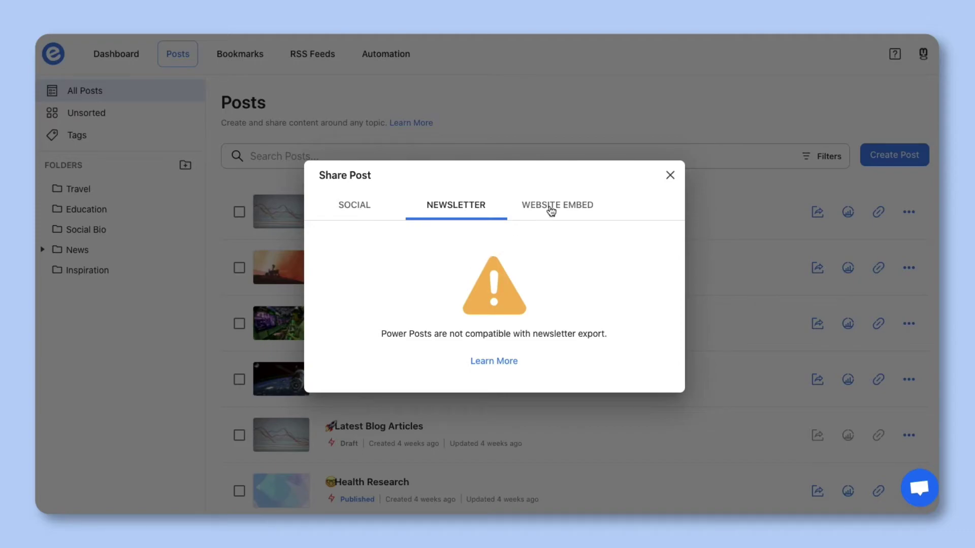
pyautogui.click(551, 208)
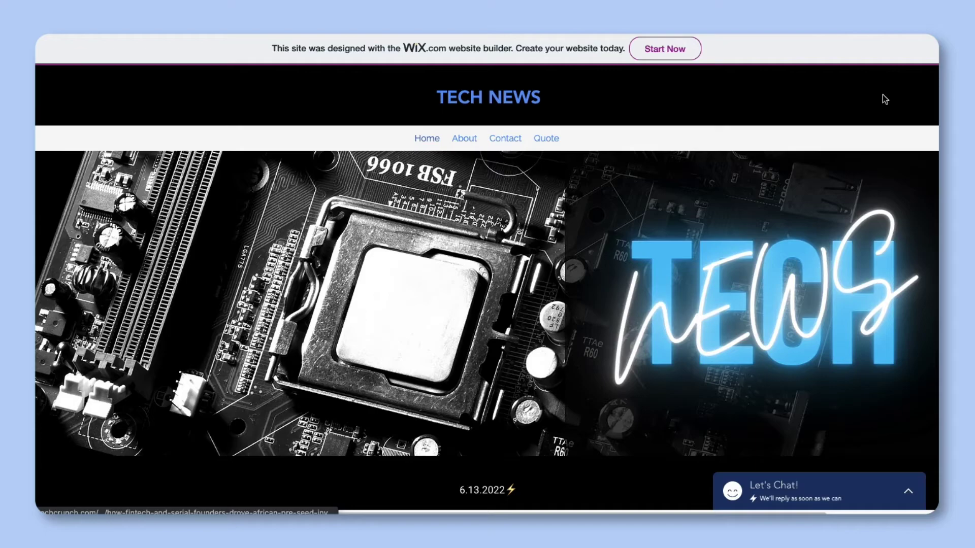
# Scroll the Tech News Wix site showing the embedded post, then add the Elink Bookmark Manager extension to Chrome
pyautogui.scroll(-5, 884, 101)
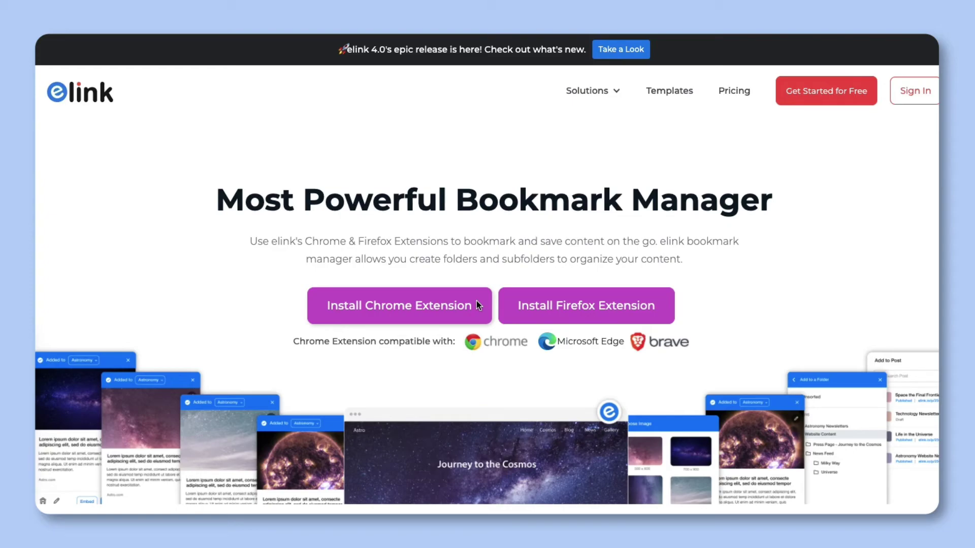
pyautogui.click(476, 302)
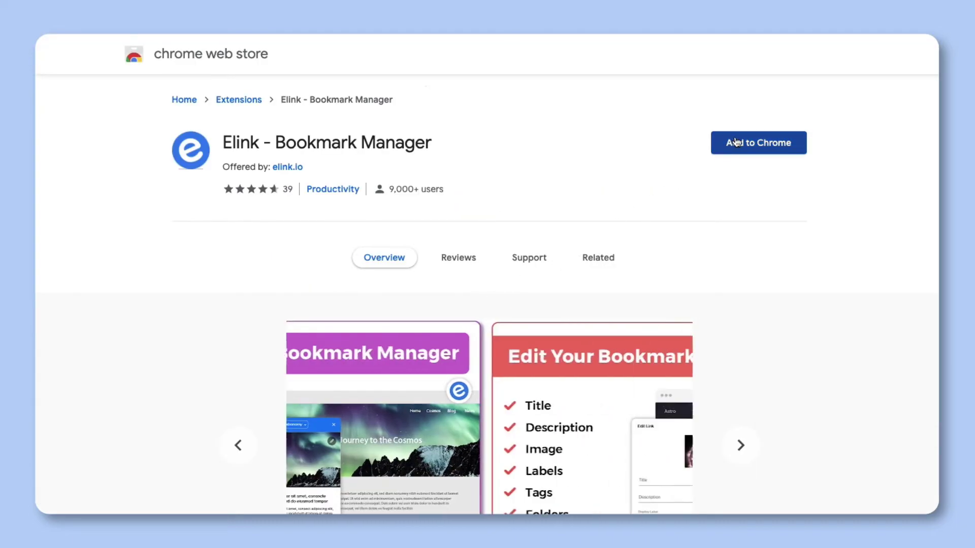
pyautogui.click(736, 141)
pyautogui.click(604, 106)
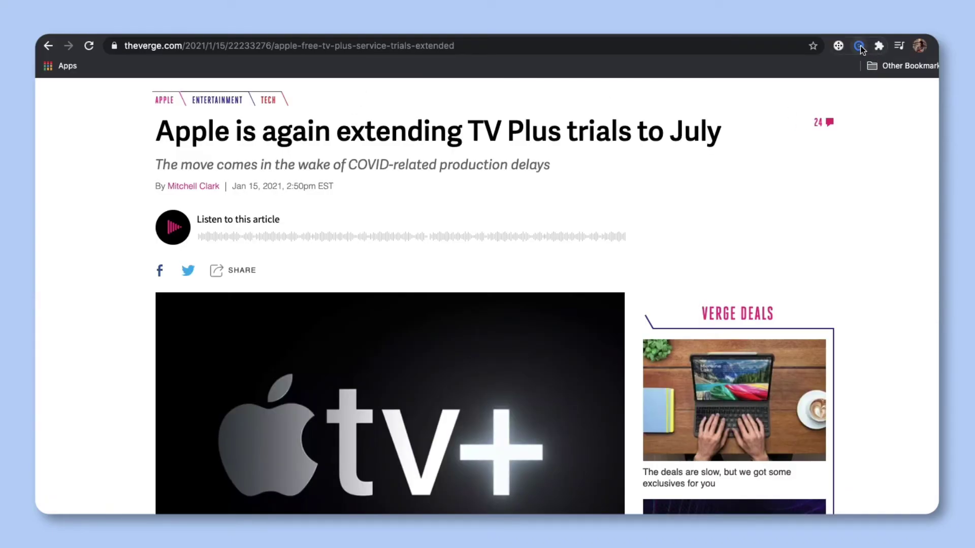
# Bookmark The Verge's Apple TV Plus article with Elink, using the first tv+ image as thumbnail, saved in Unsorted
pyautogui.click(859, 46)
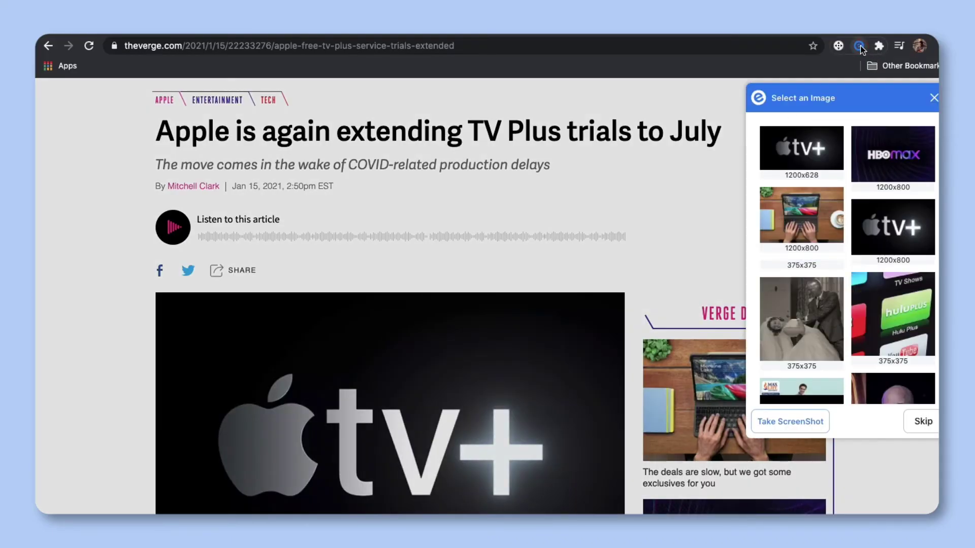
pyautogui.click(806, 139)
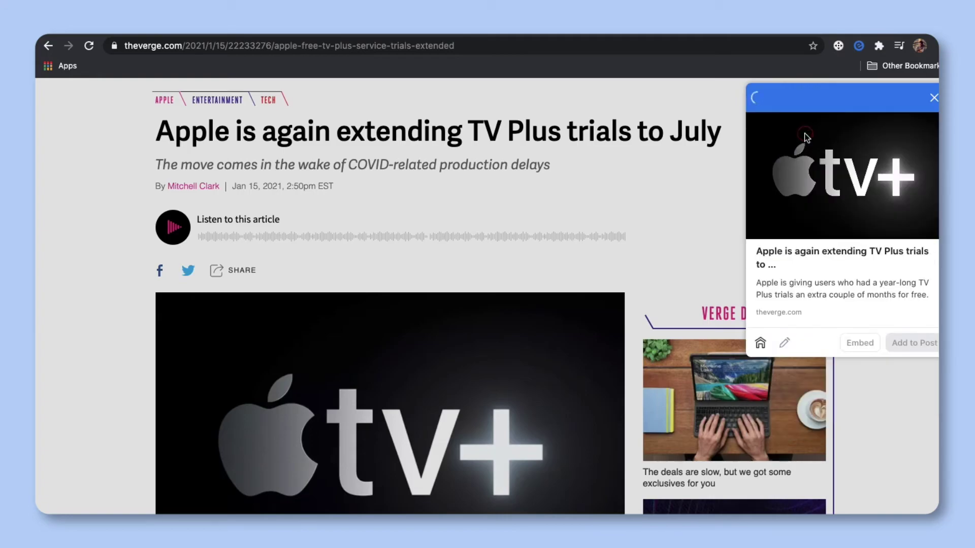
pyautogui.click(783, 343)
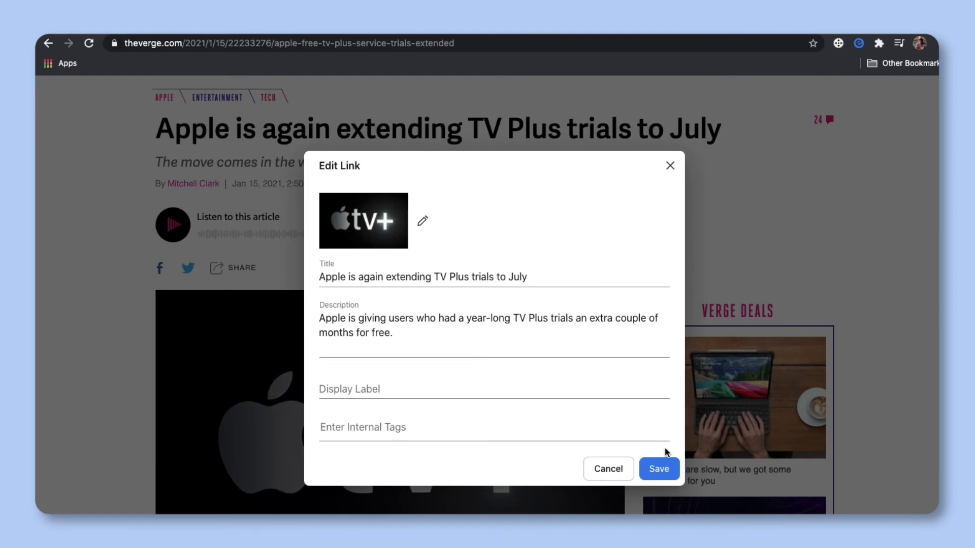
pyautogui.click(659, 468)
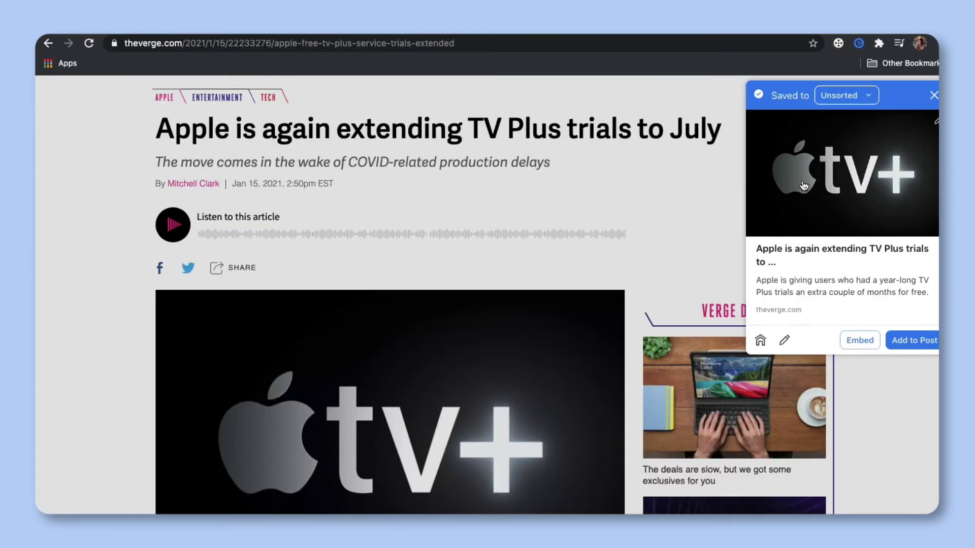
# Change the Apple TV Plus bookmark's folder from Unsorted to News › Tech News
pyautogui.click(848, 99)
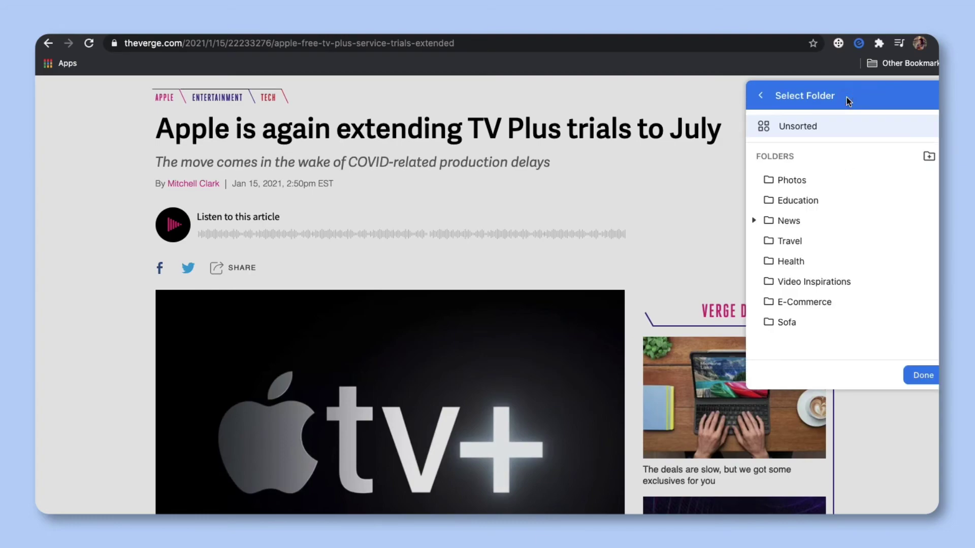
pyautogui.click(756, 221)
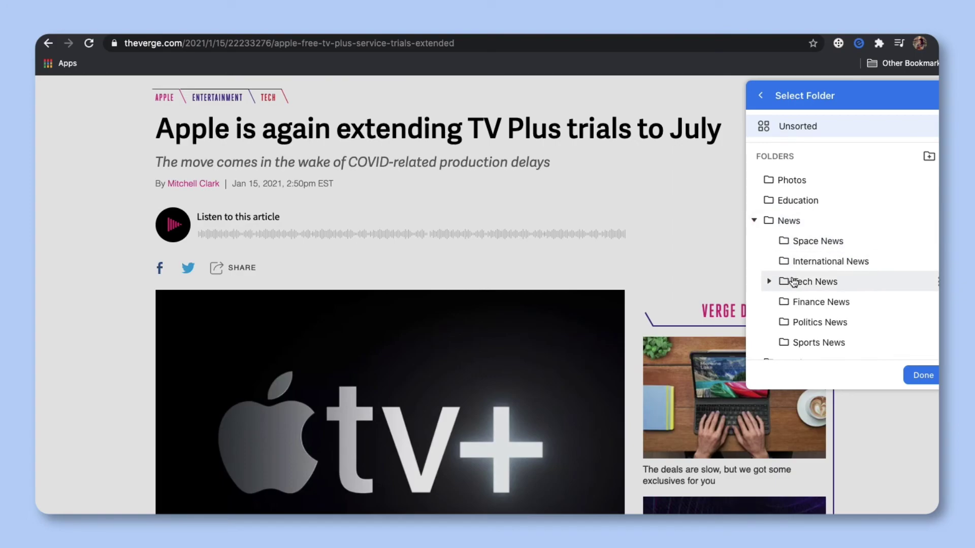
pyautogui.click(788, 281)
pyautogui.click(909, 374)
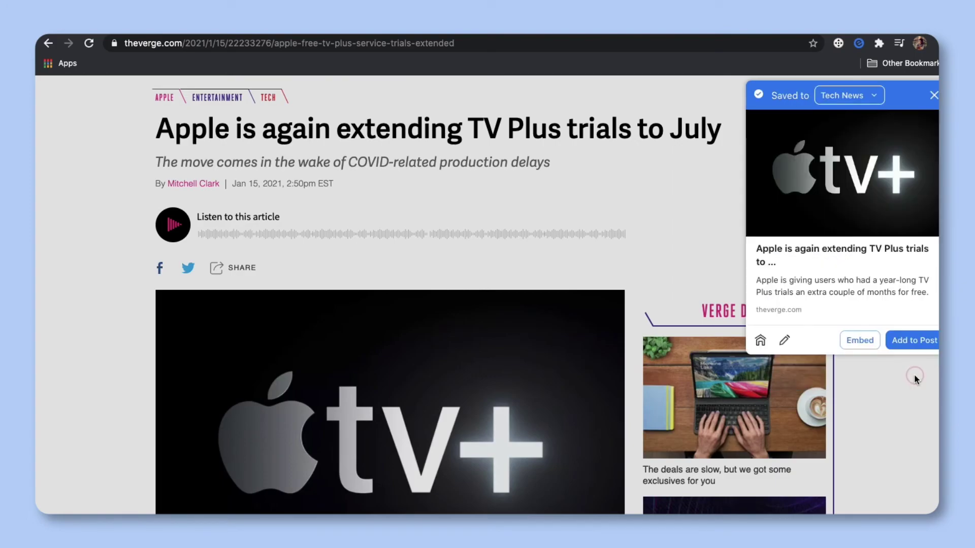